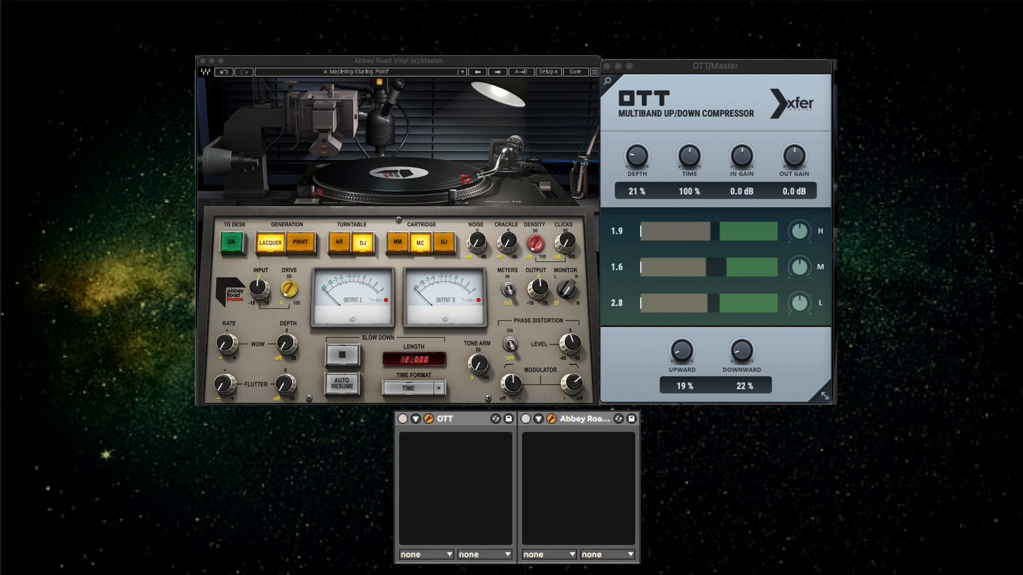
Play the track and repeatedly switch the master's OTT and Abbey Road Vinyl devices on and off to compare the sound.
left_click(393, 470)
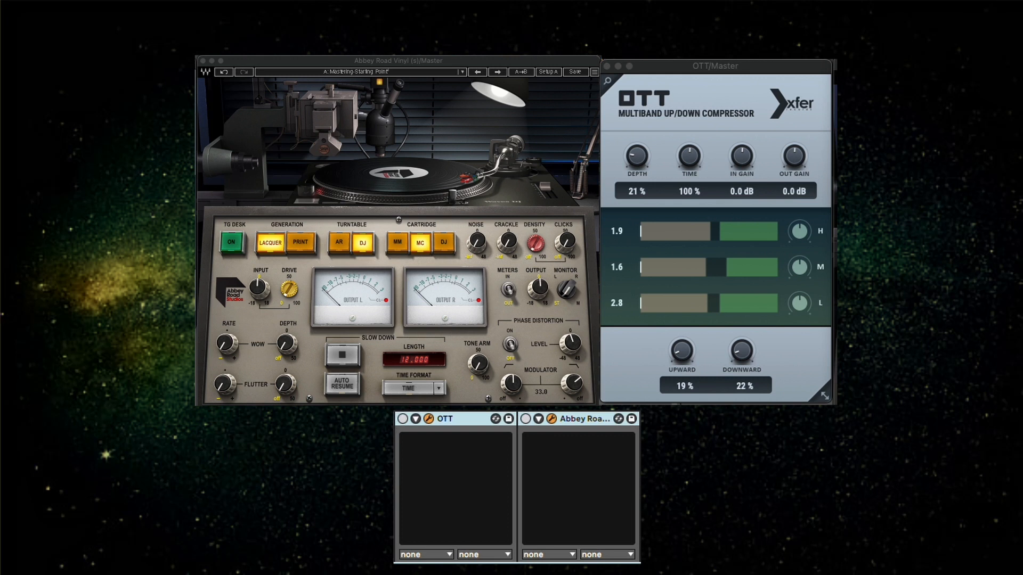
key("space")
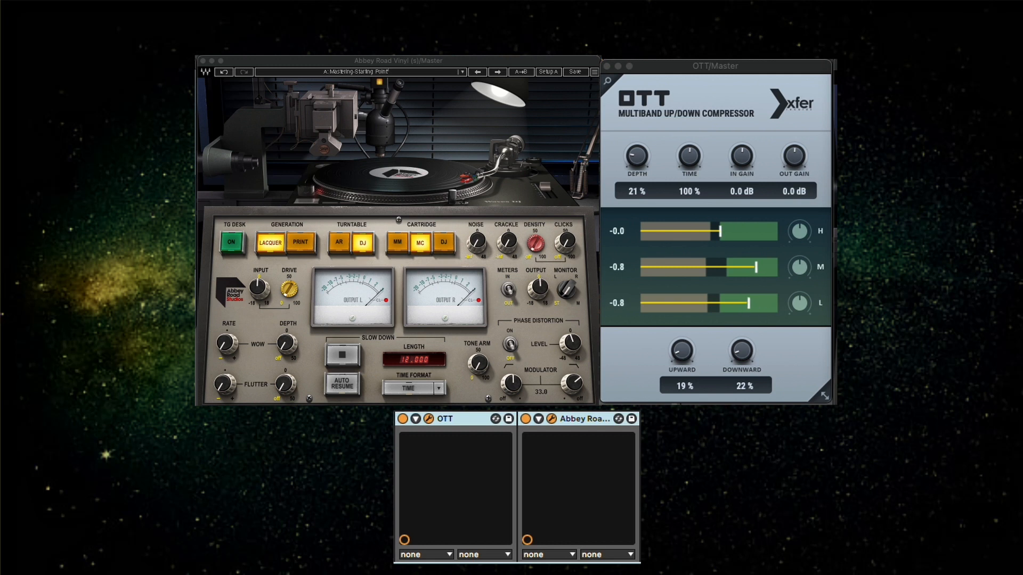
key("0")
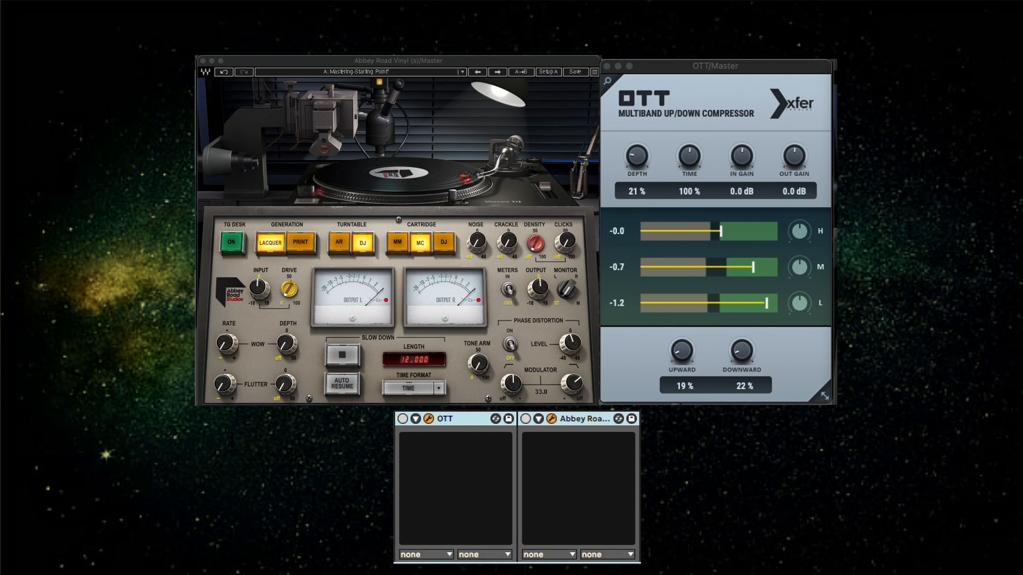
key("0")
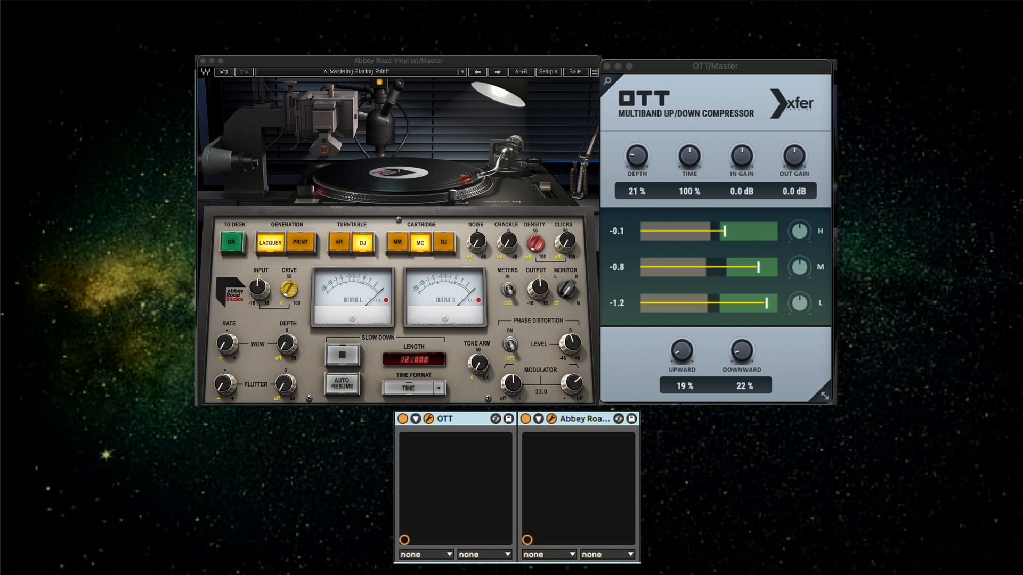
key("0")
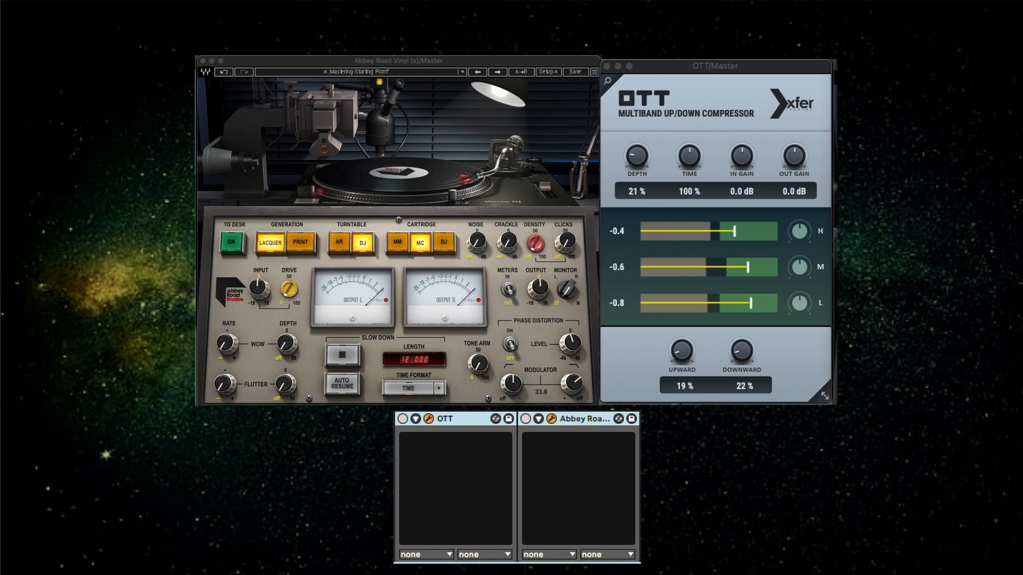
key("0")
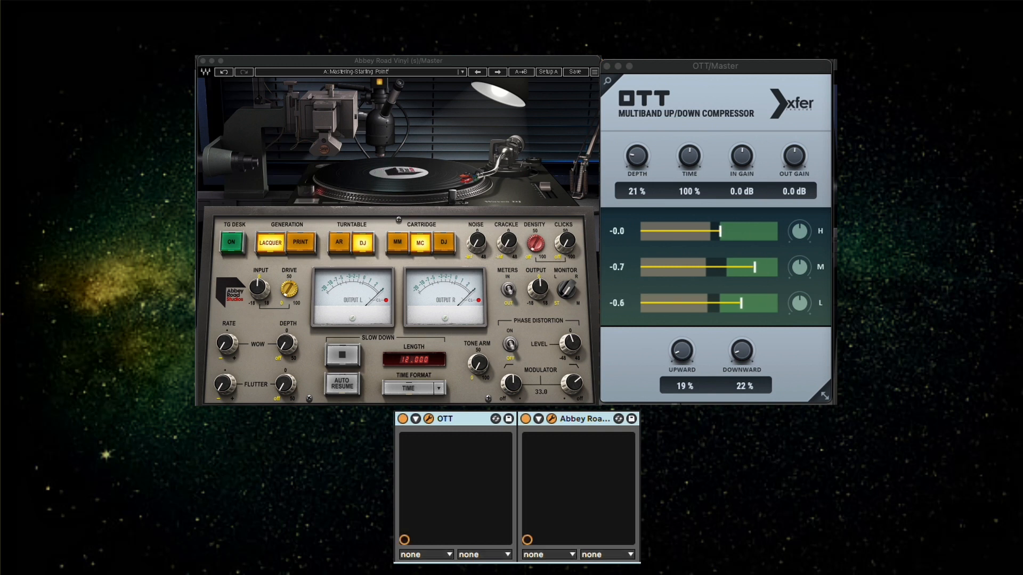
key("0")
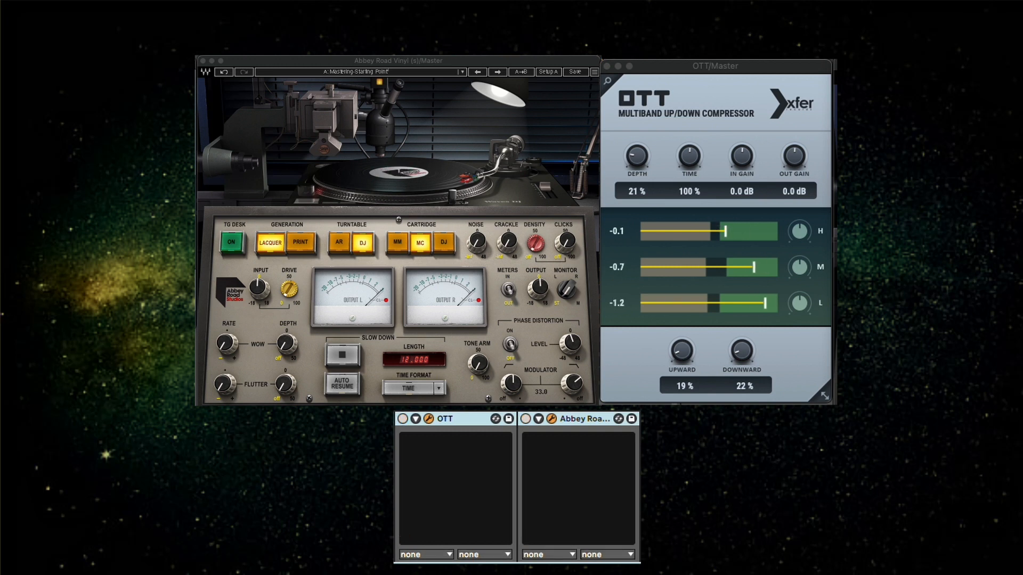
key("0")
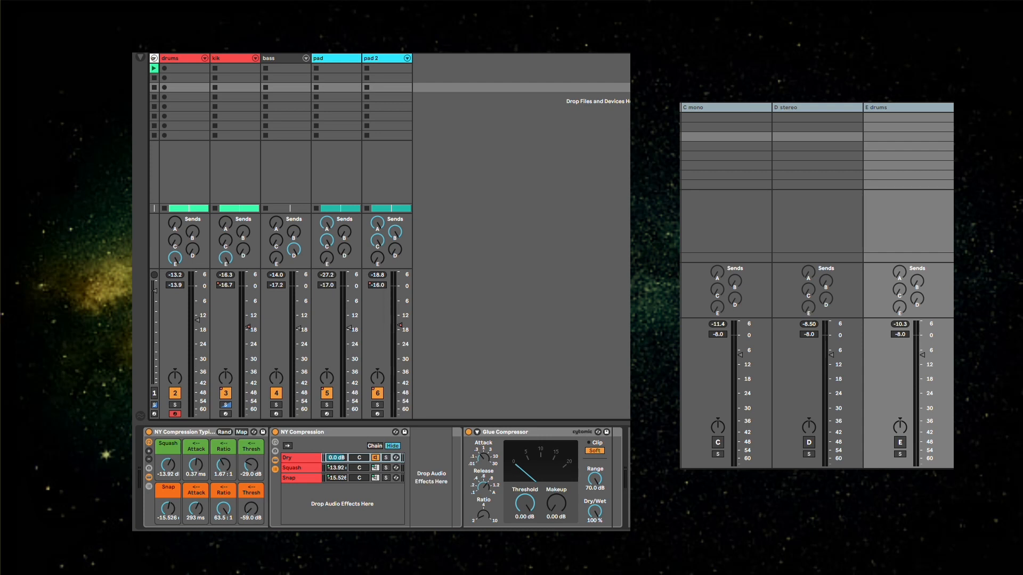
Play the session and examine the device chains on the C mono, D stereo and E drums return tracks.
key("space")
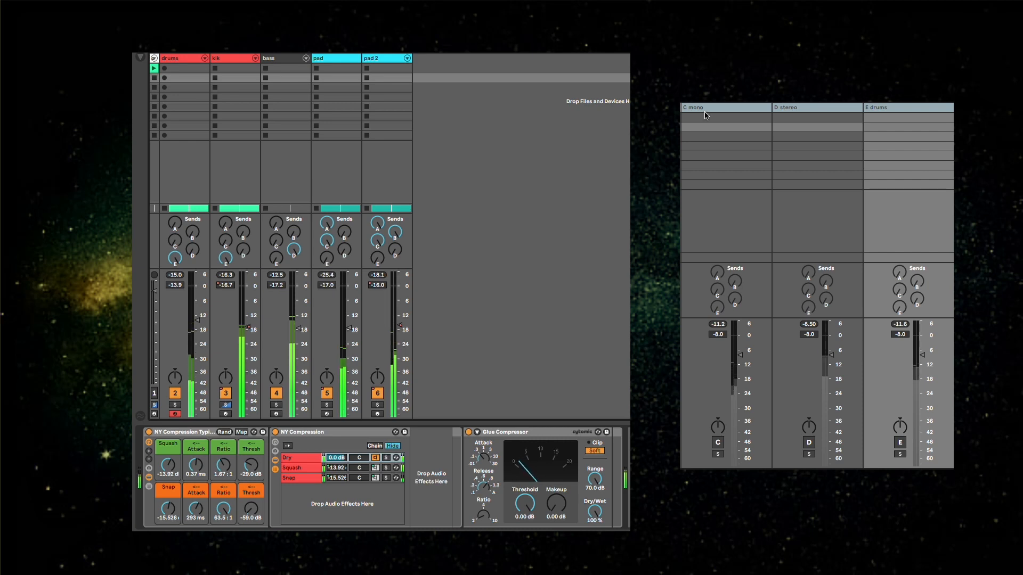
left_click(708, 108)
left_click(774, 108)
left_click(759, 108)
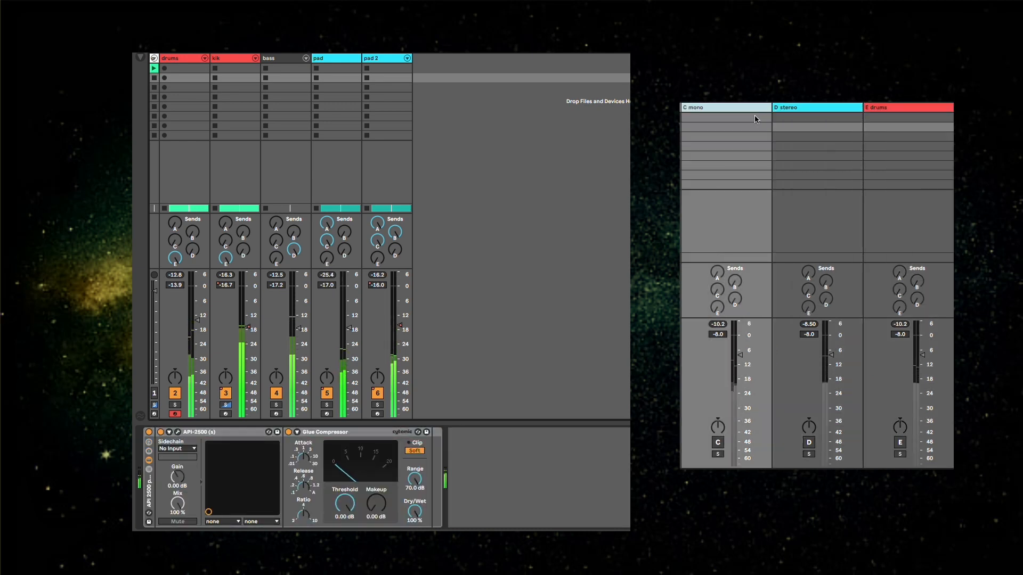
left_click(790, 107)
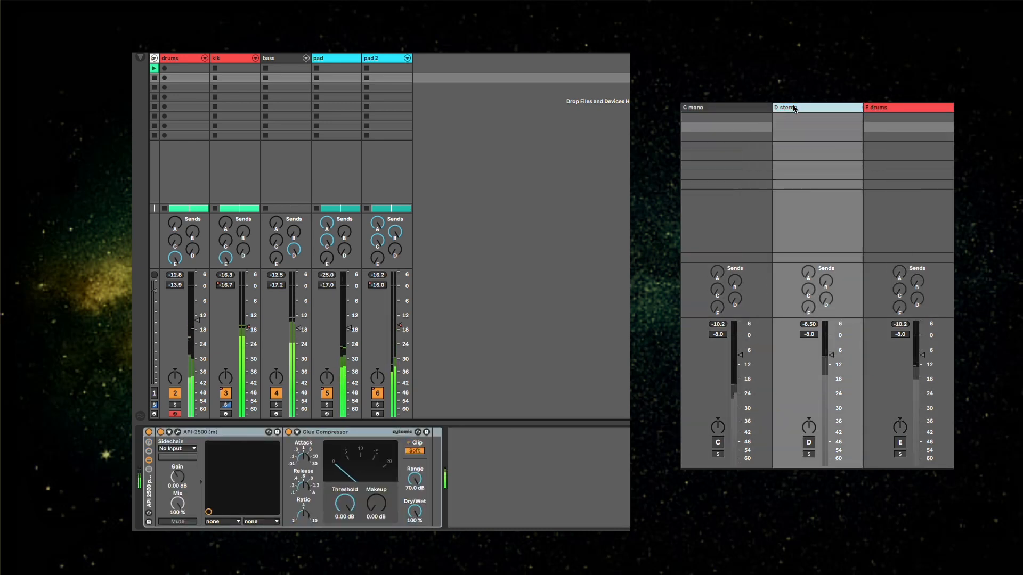
left_click(894, 108)
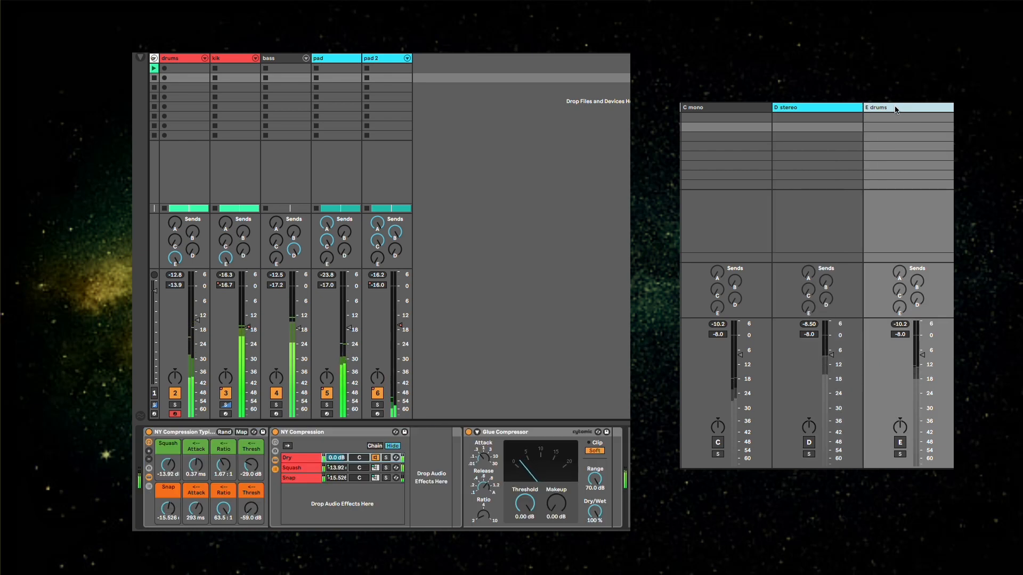
Select the C mono, D stereo and E drums return tracks together and activate them.
left_click(759, 109)
left_click(906, 109)
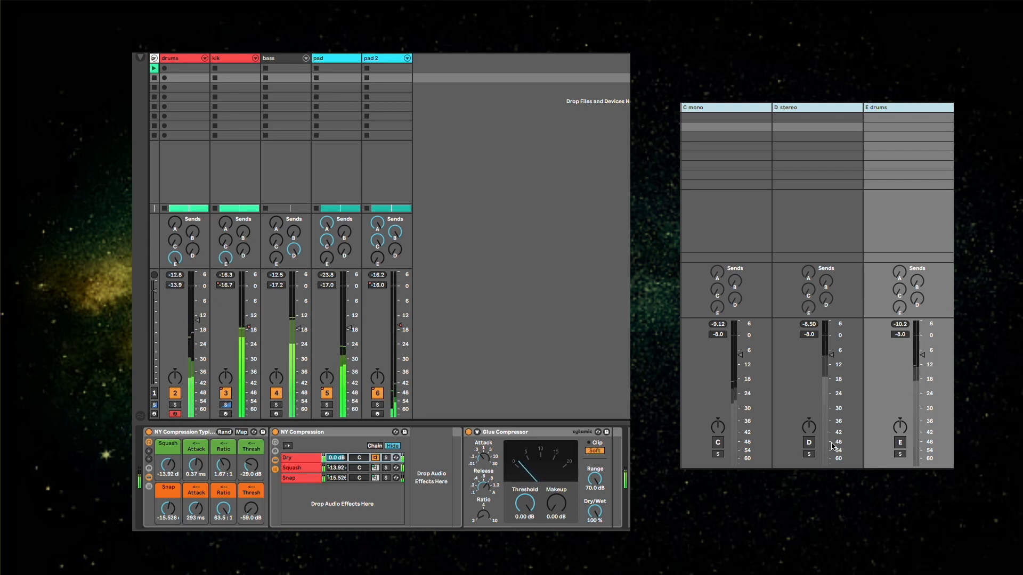
key("0")
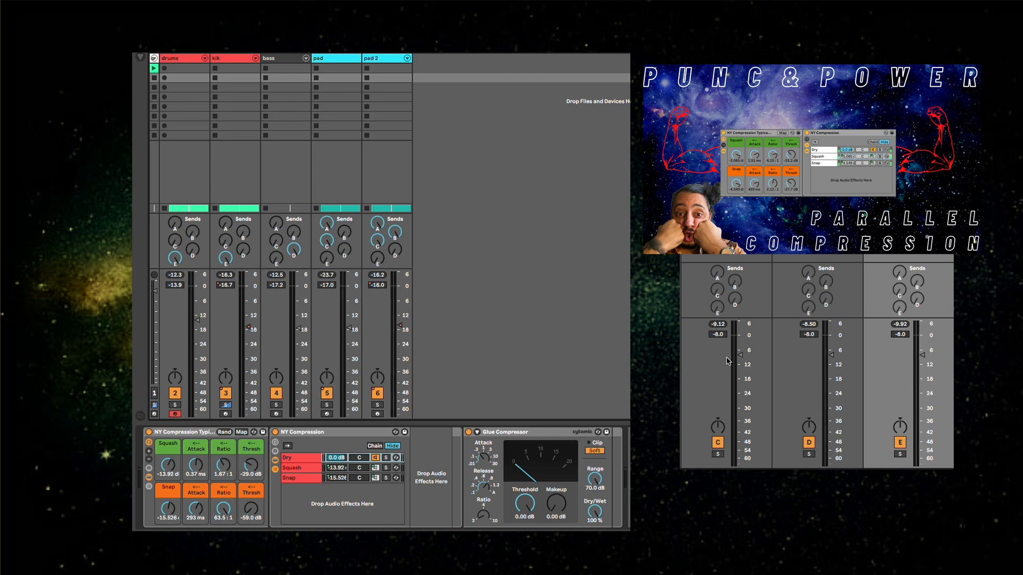
Review the C mono, D stereo and E drums return tracks one after another.
left_click(725, 108)
left_click(788, 109)
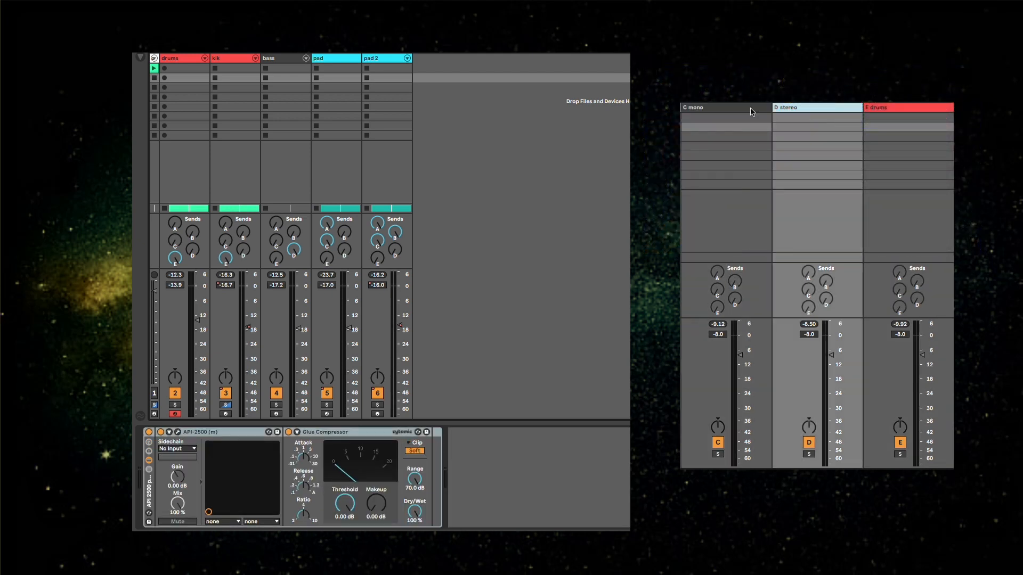
left_click(777, 142)
left_click(799, 110)
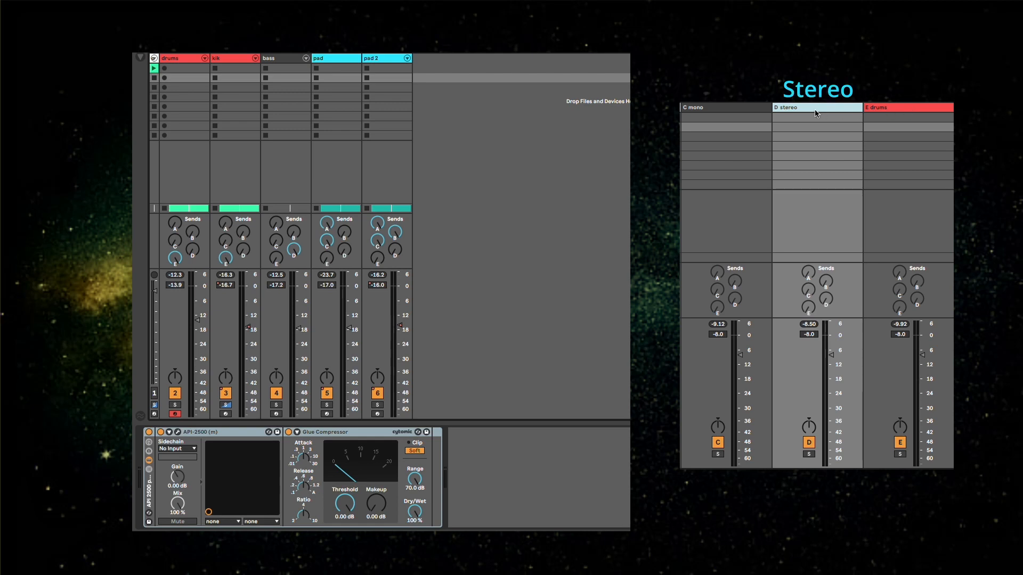
left_click(889, 114)
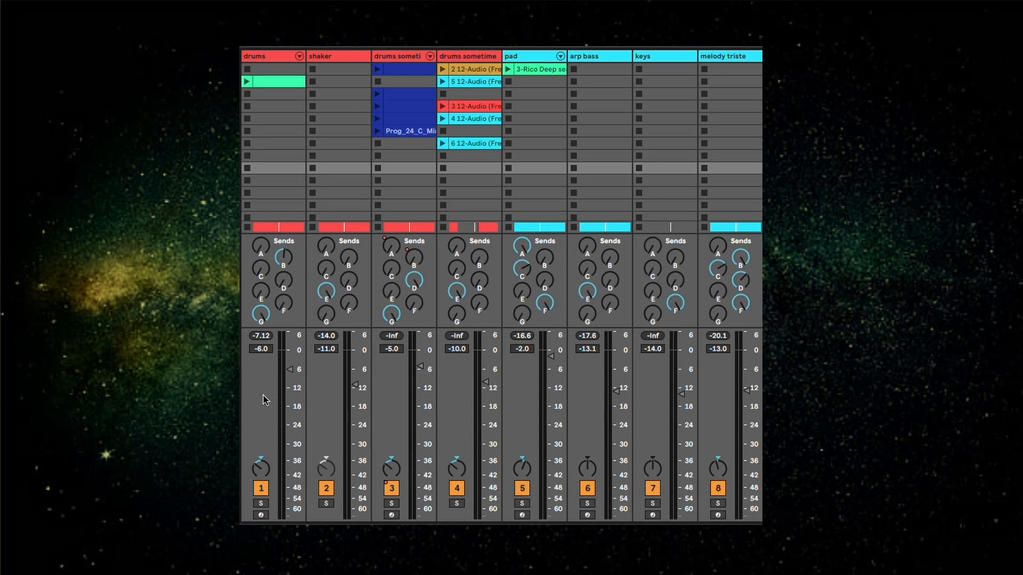
Solo the first drums track during playback, centre its pan and set its volume to -5.2 dB.
key("space")
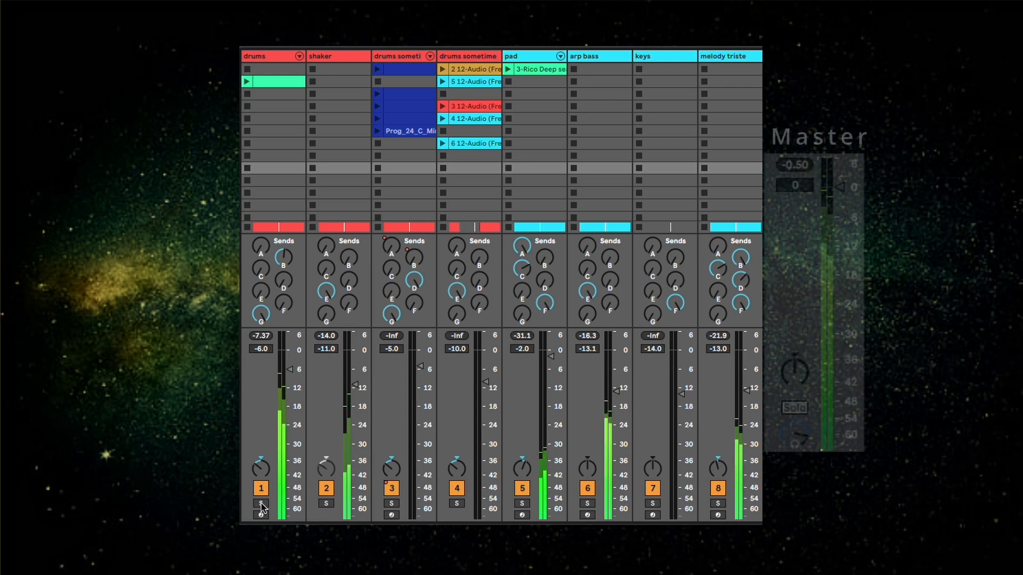
left_click(261, 504)
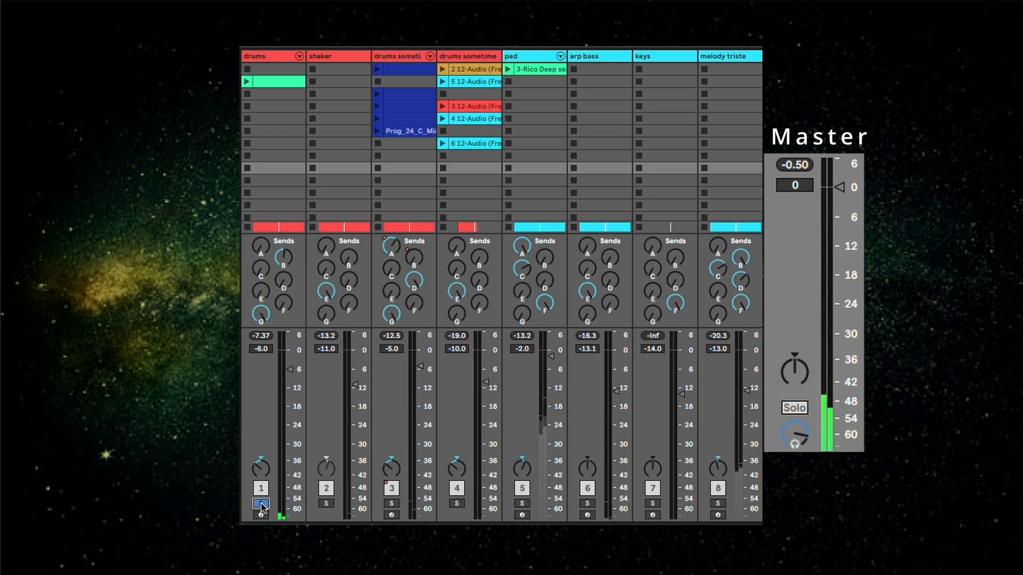
double_click(262, 467)
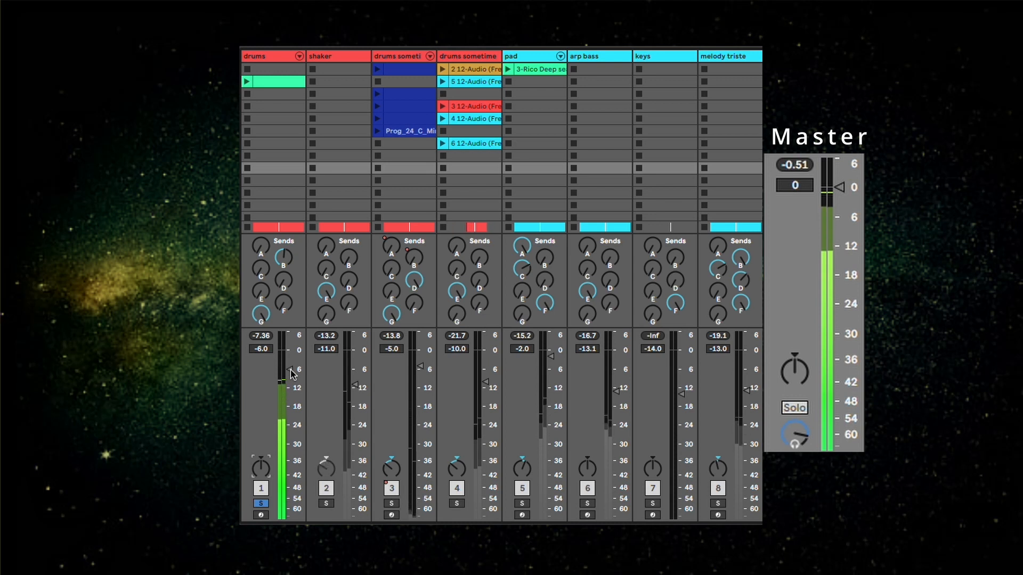
mouse_move(292, 375)
left_mouse_down()
mouse_move(291, 361)
mouse_move(292, 374)
left_mouse_up()
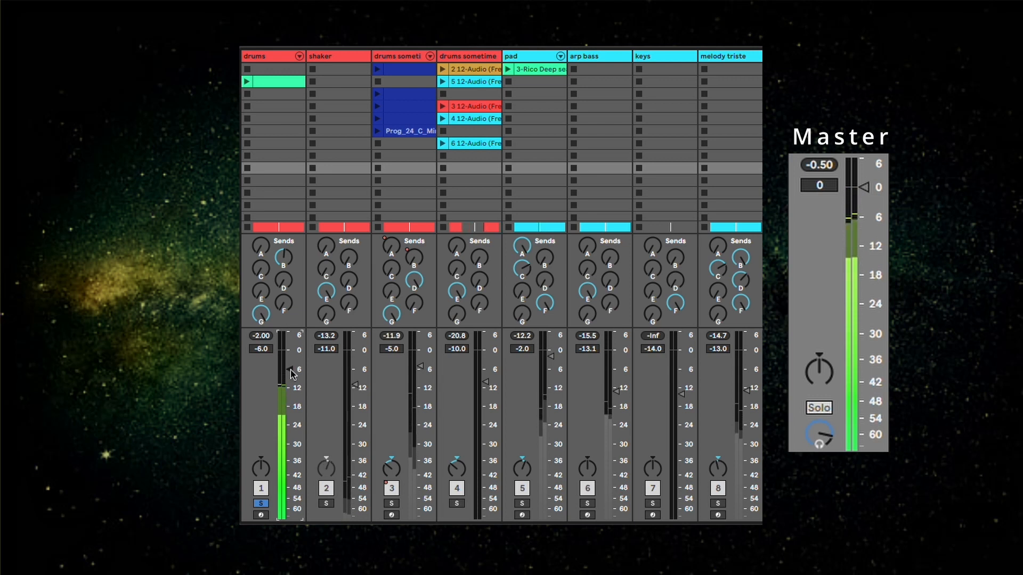
left_click_drag(290, 373, 290, 372)
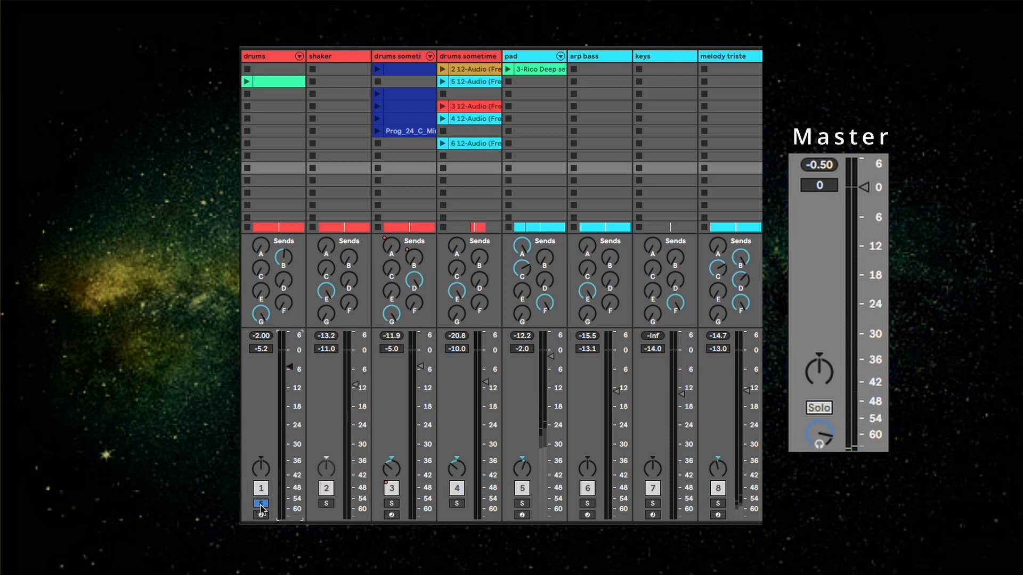
Add the shaker and third drums track to the solo, setting their volumes to -16.9 dB and -8.0 dB.
left_click(328, 503)
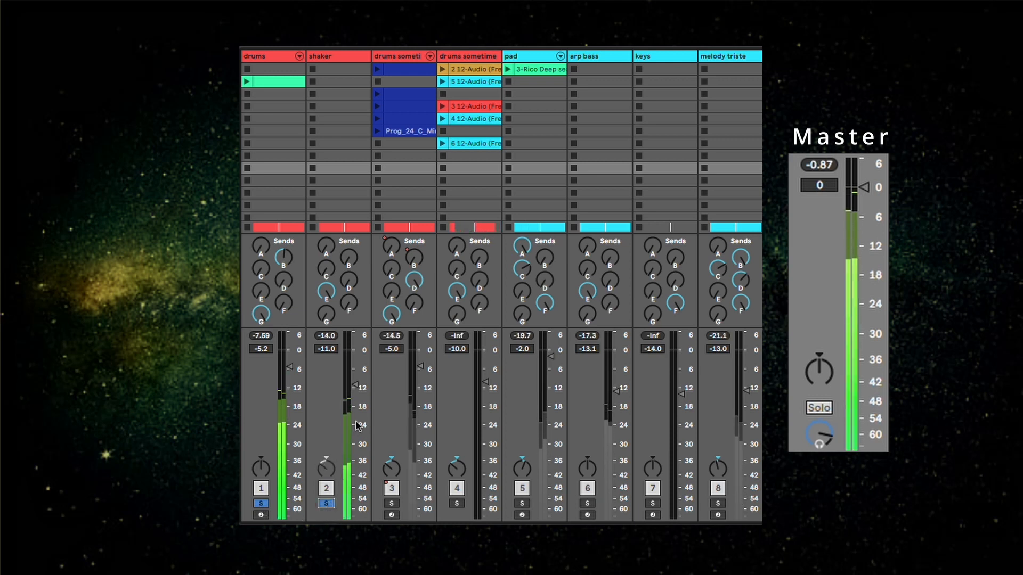
left_click_drag(359, 390, 356, 406)
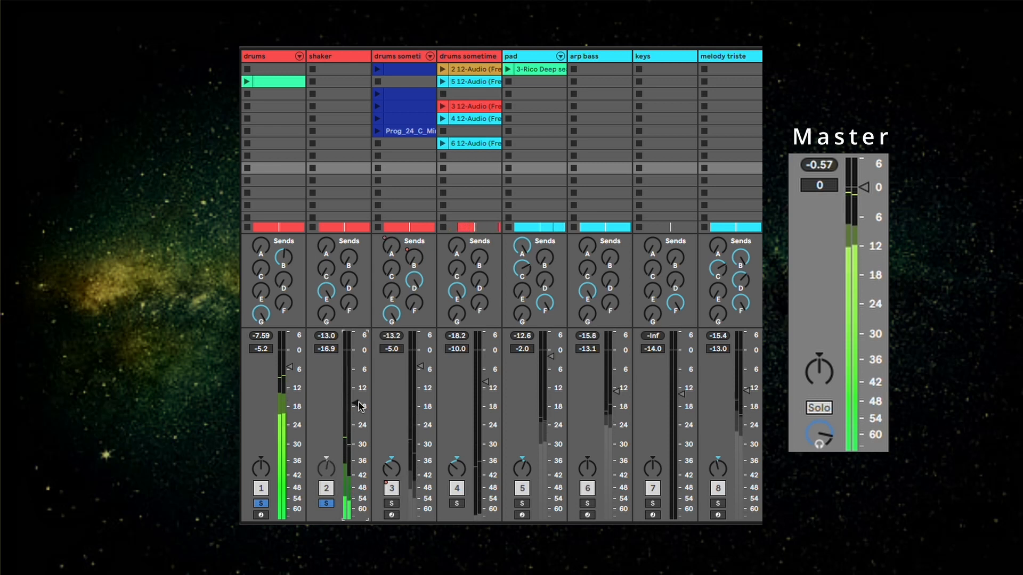
left_click(392, 504)
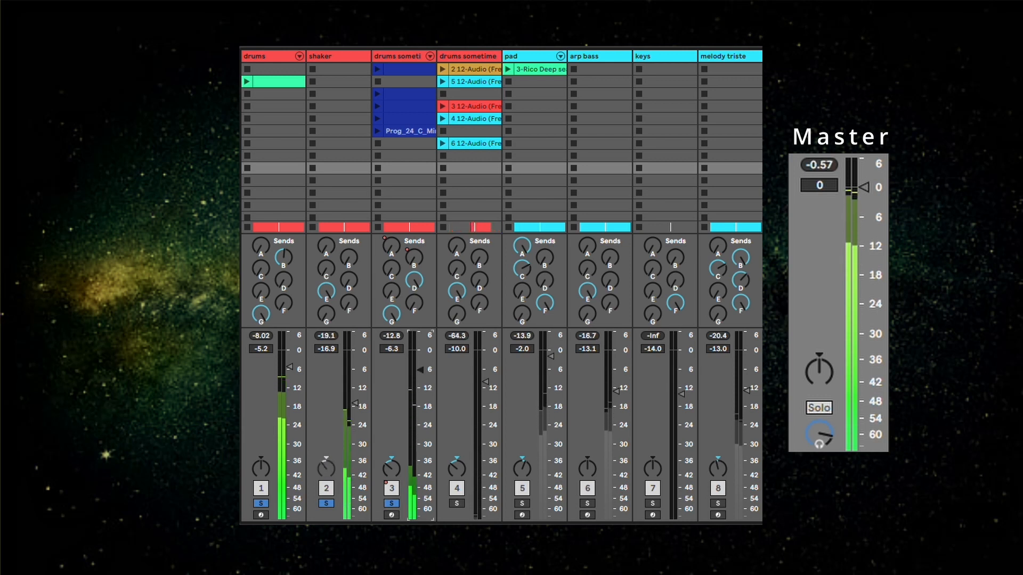
left_click_drag(421, 370, 423, 395)
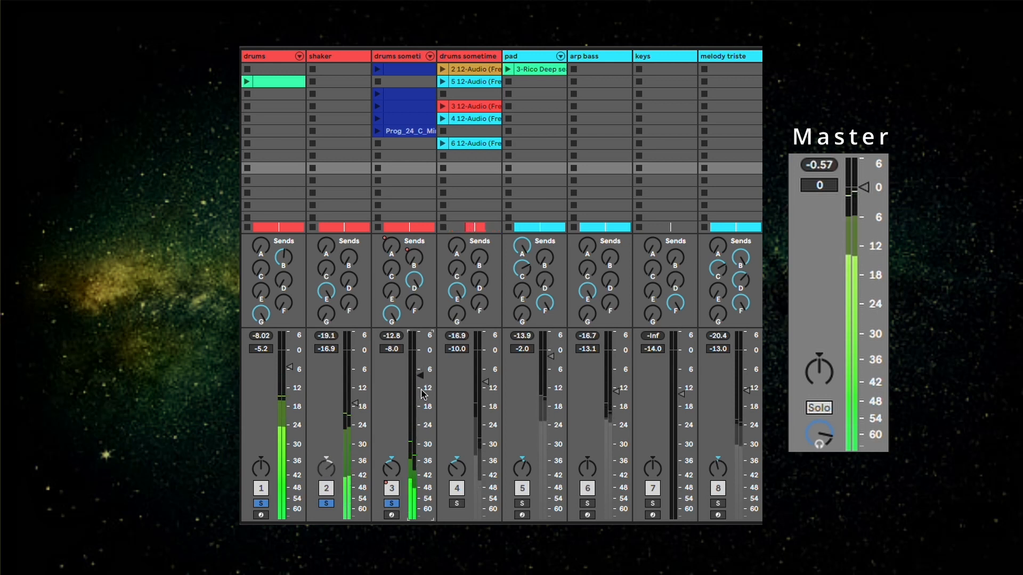
Add the fourth track, drums sometime, to the solo and pan it to the right.
left_click(456, 504)
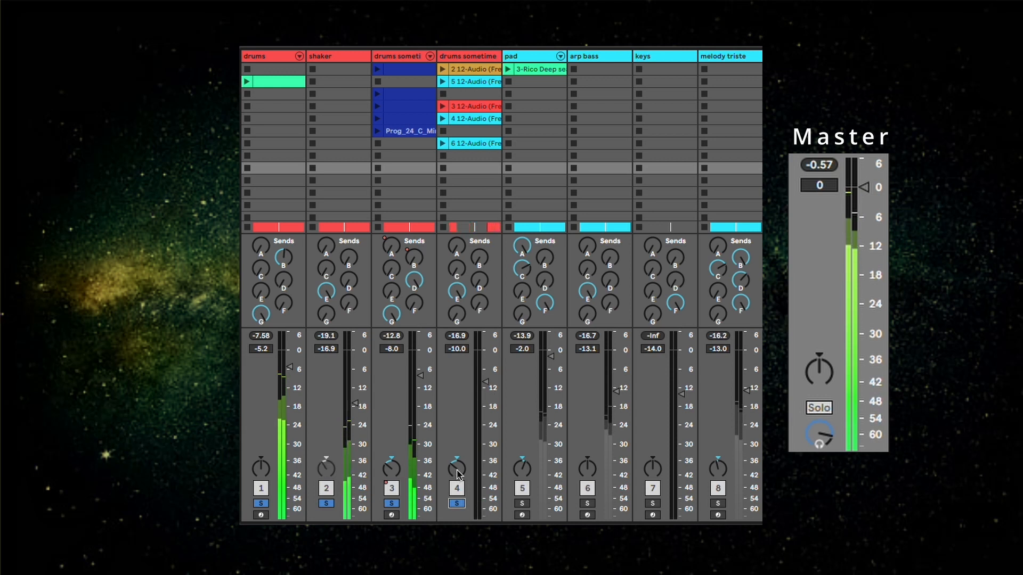
left_click_drag(457, 469, 468, 395)
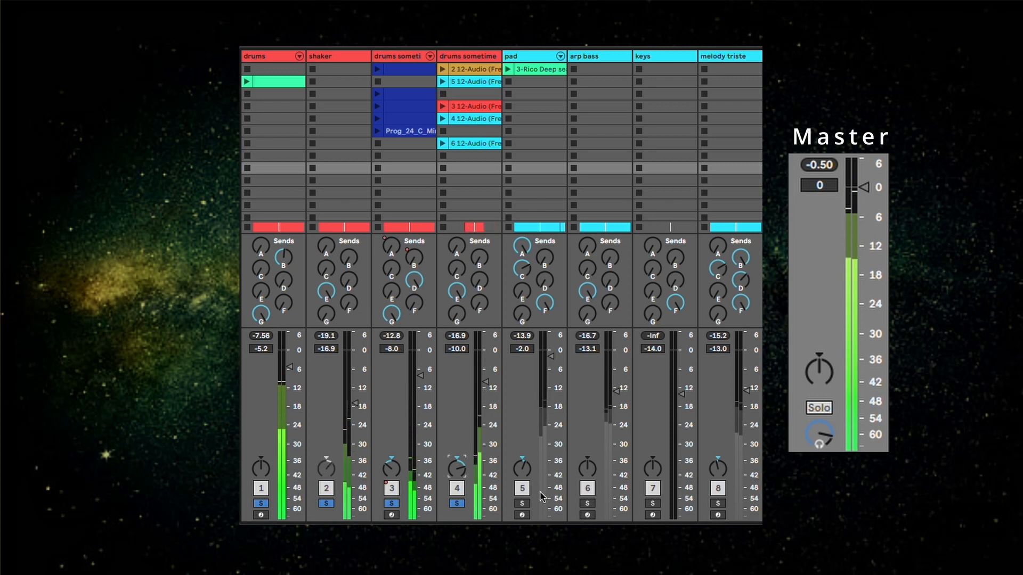
Add the pad and arp bass tracks to the solo, setting their volumes to -4.3 dB and -9.2 dB.
left_click(523, 503)
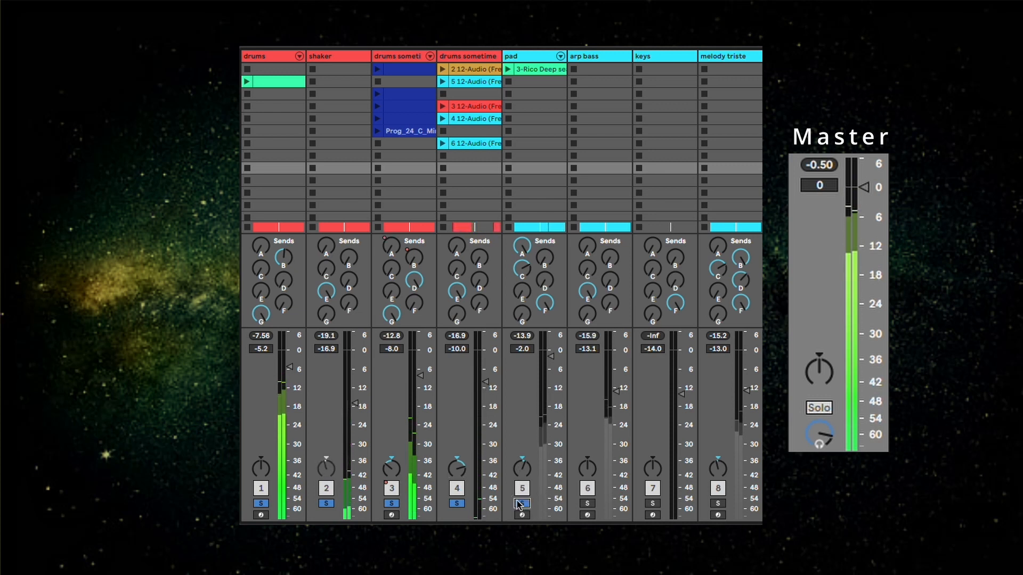
mouse_move(552, 357)
left_mouse_down()
mouse_move(551, 486)
mouse_move(553, 372)
left_mouse_up()
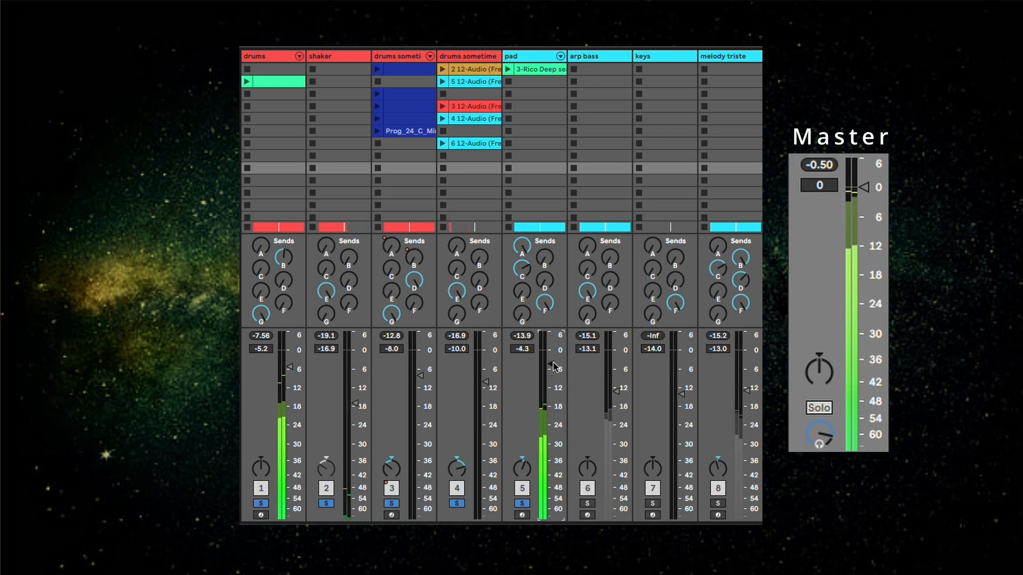
left_click(587, 504)
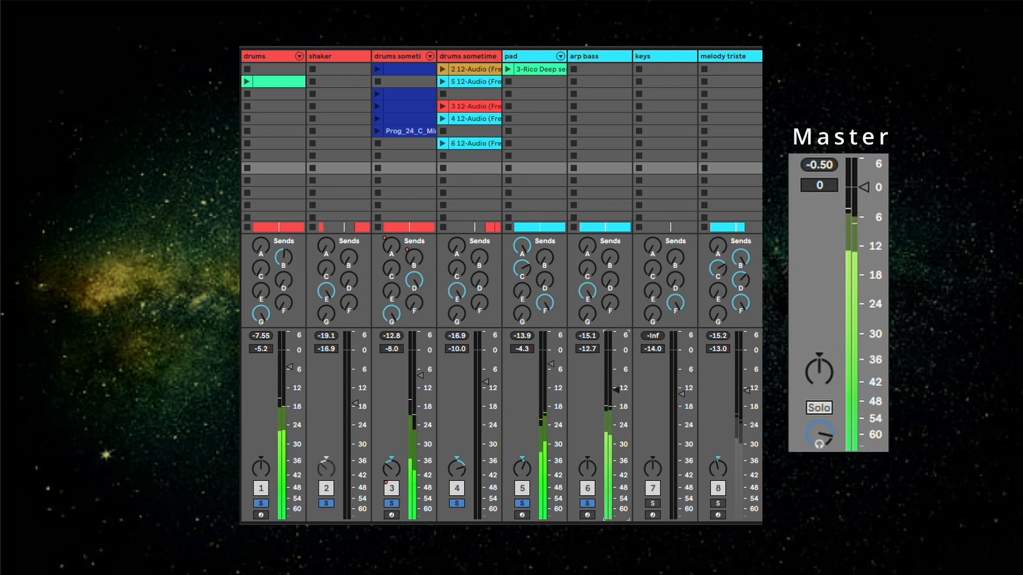
left_click_drag(619, 394, 616, 378)
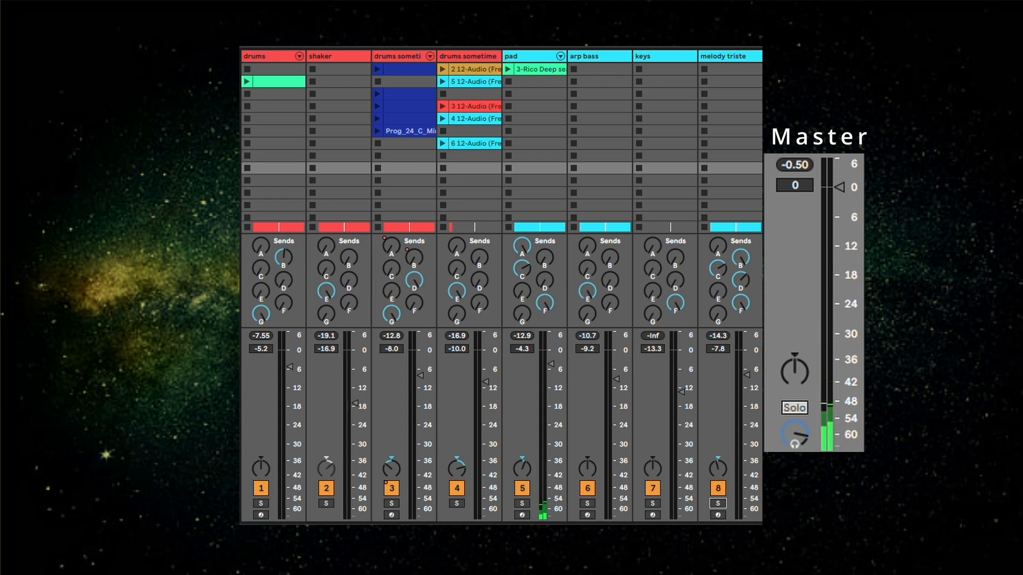
left_click(261, 503)
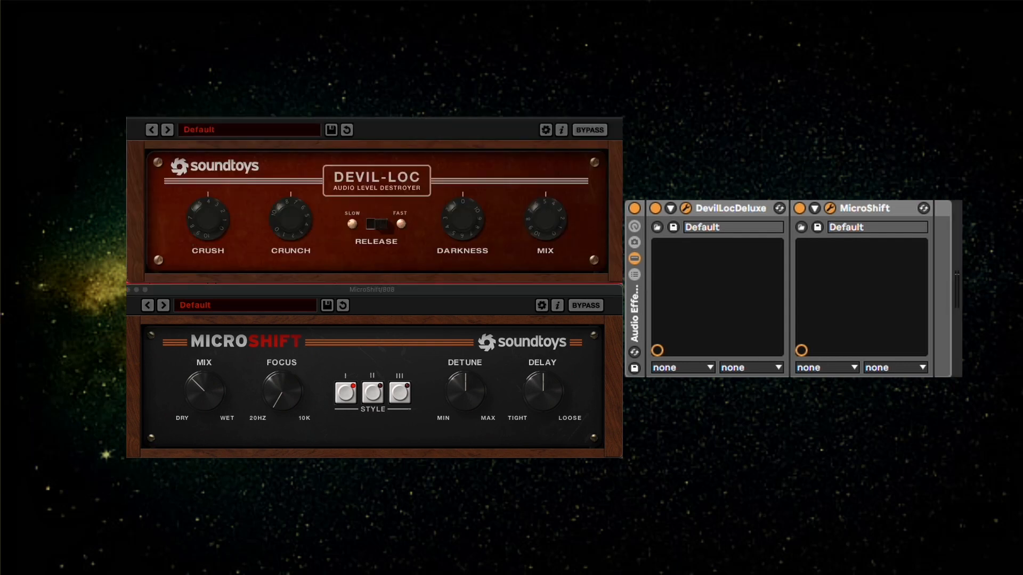
Switch off the audio effect rack that contains DevilLocDeluxe and MicroShift to hear the sound without it.
left_click(635, 209)
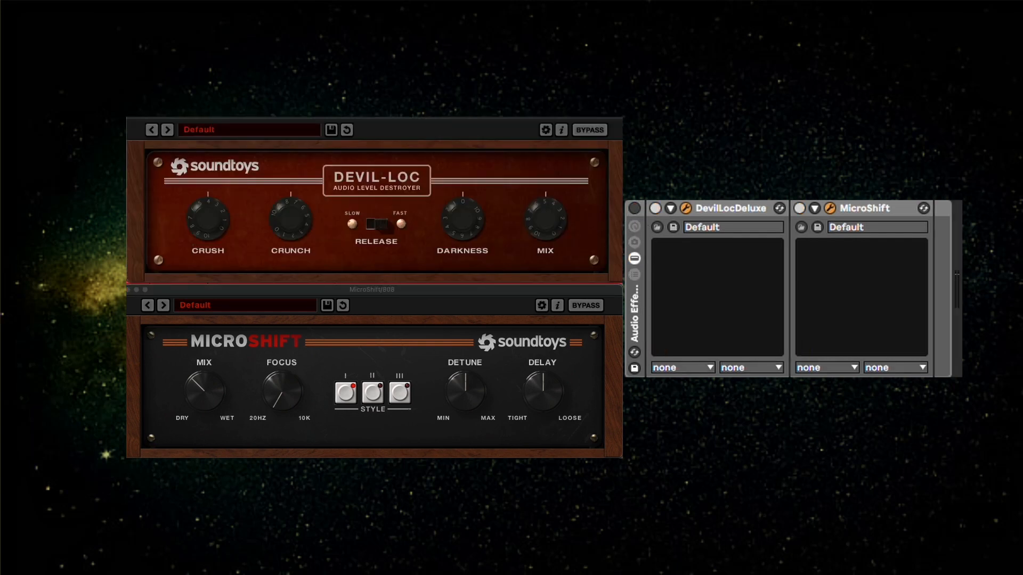
left_click(641, 230)
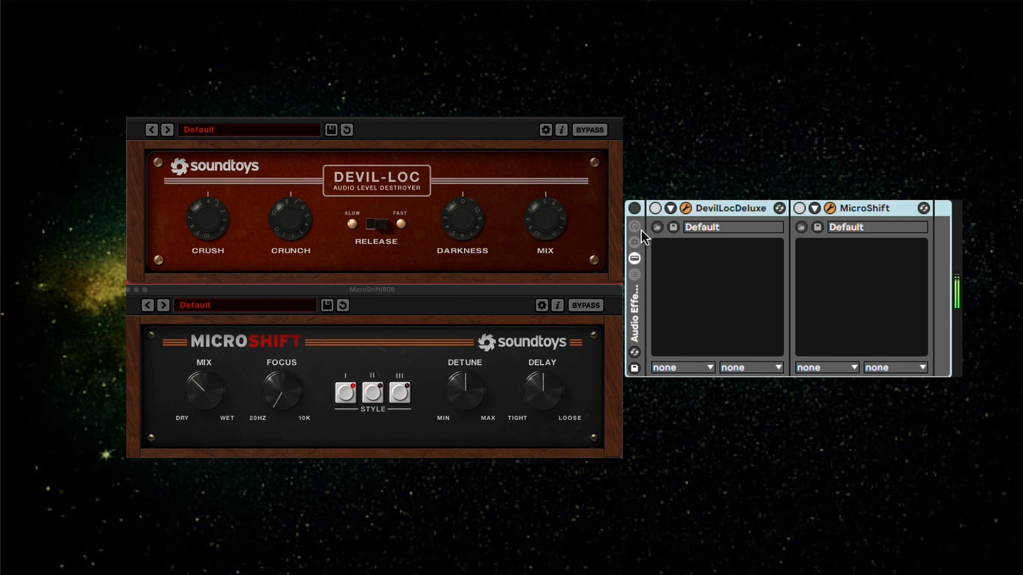
Switch the DevilLocDeluxe and MicroShift rack back on, and toggle the rack with MicroShift before DevilLocDeluxe to compare the sound.
key("0")
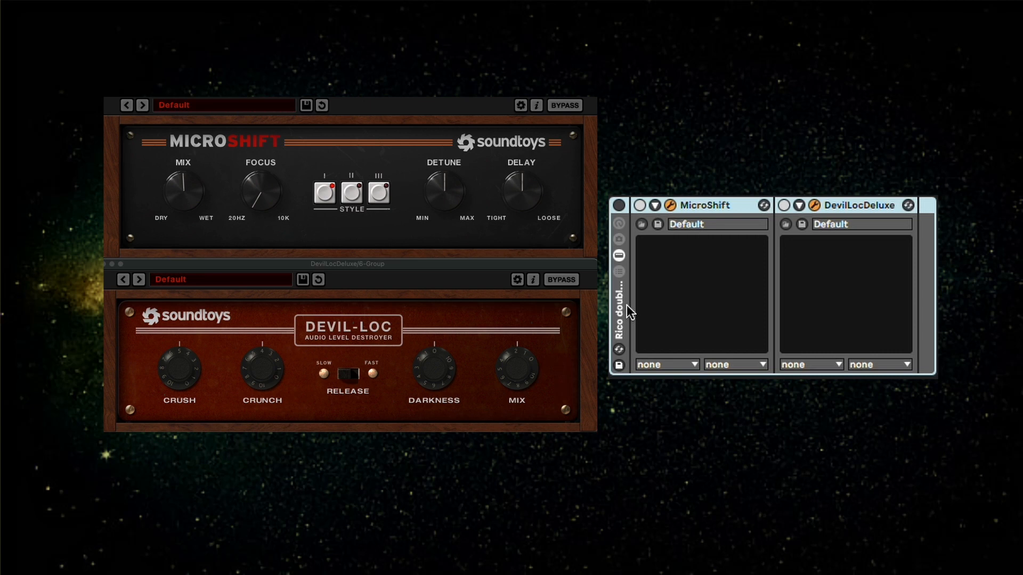
key("0")
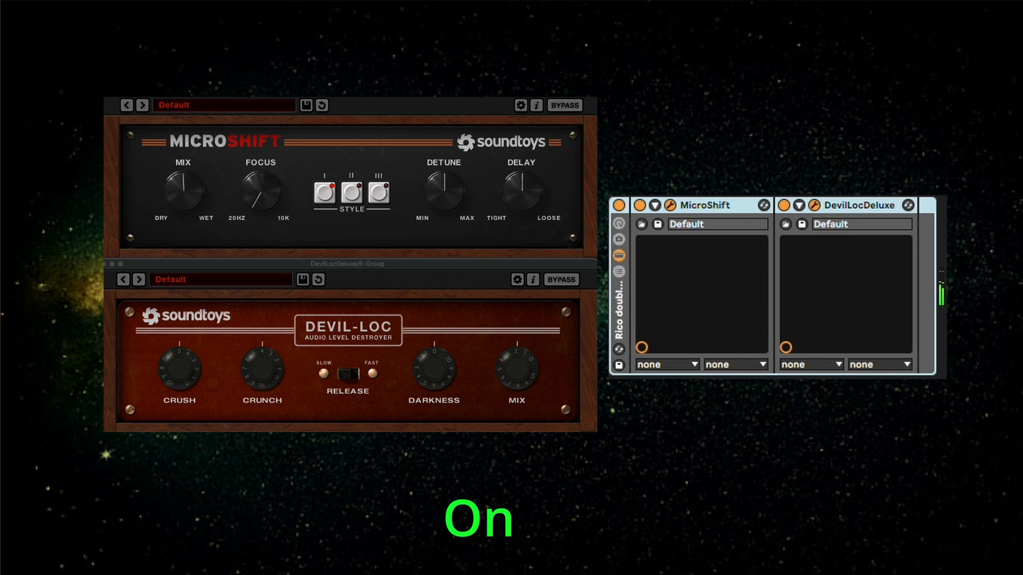
key("super+w")
key("super+w")
left_click(619, 205)
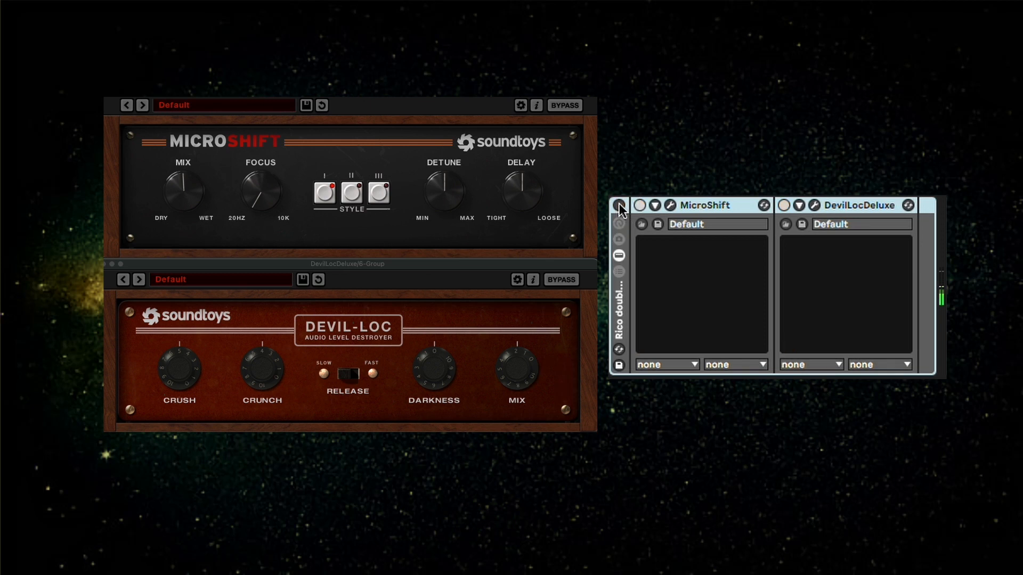
left_click(619, 205)
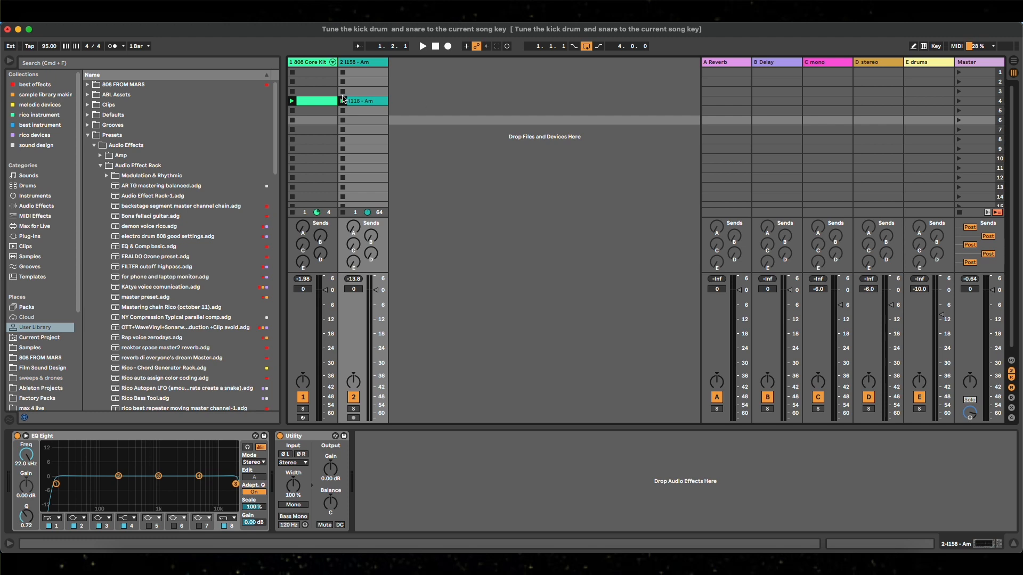
Mute the 808 Core Kit track, play the set to hear the I118 - Am clip alone, and unmute the kit.
left_click(308, 63)
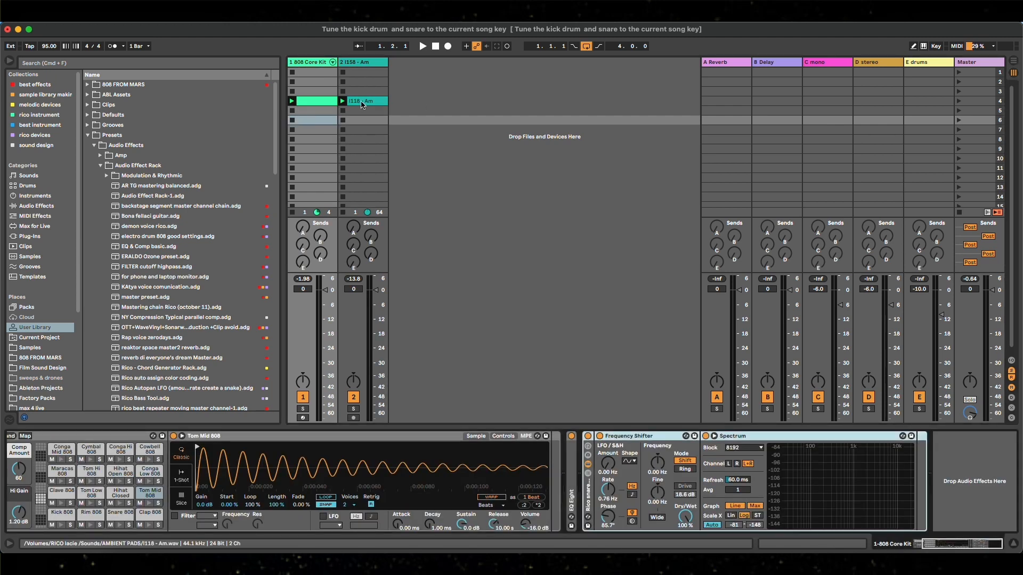
left_click(303, 397)
key("space")
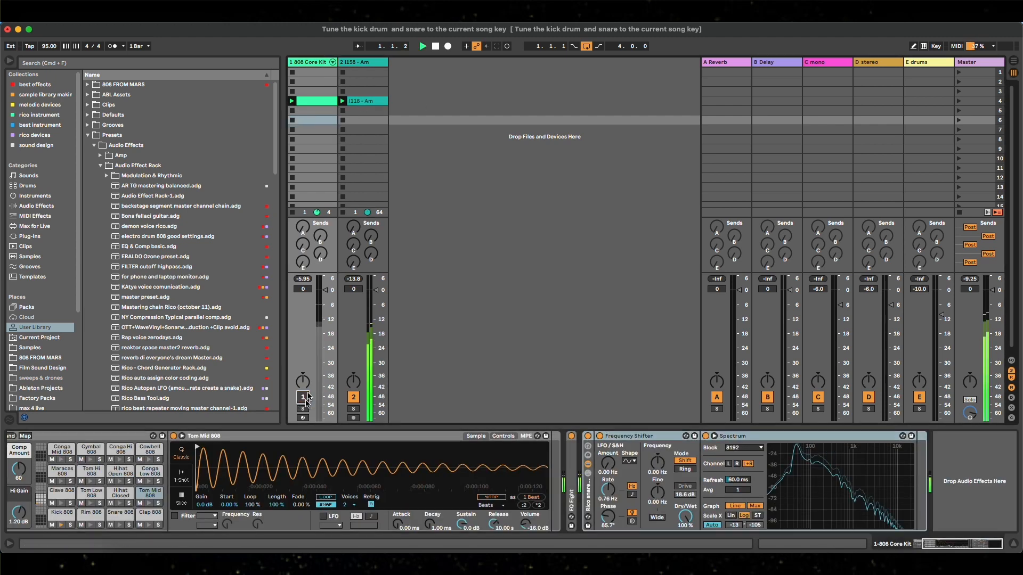
left_click(364, 101)
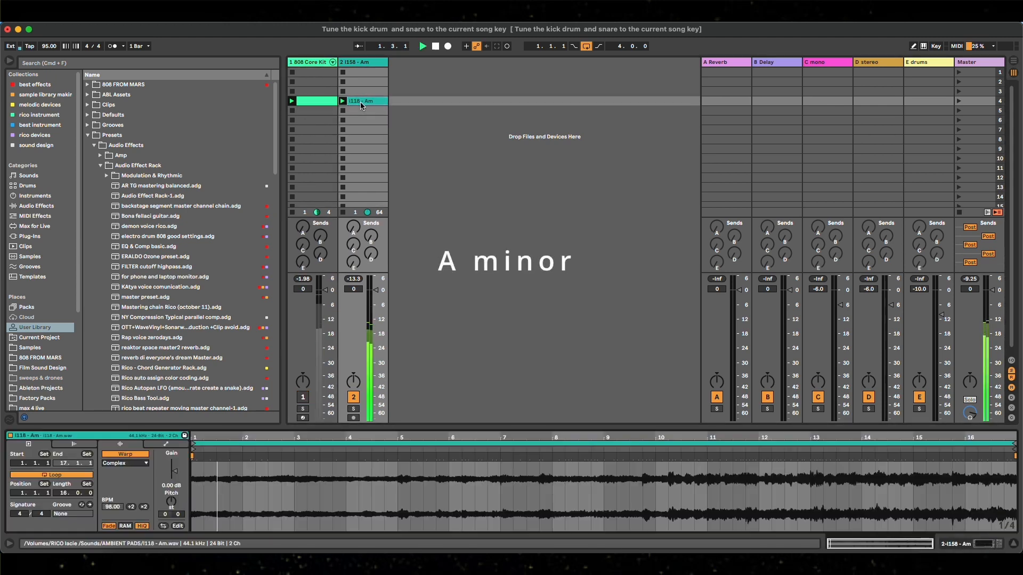
left_click(324, 64)
key("F1")
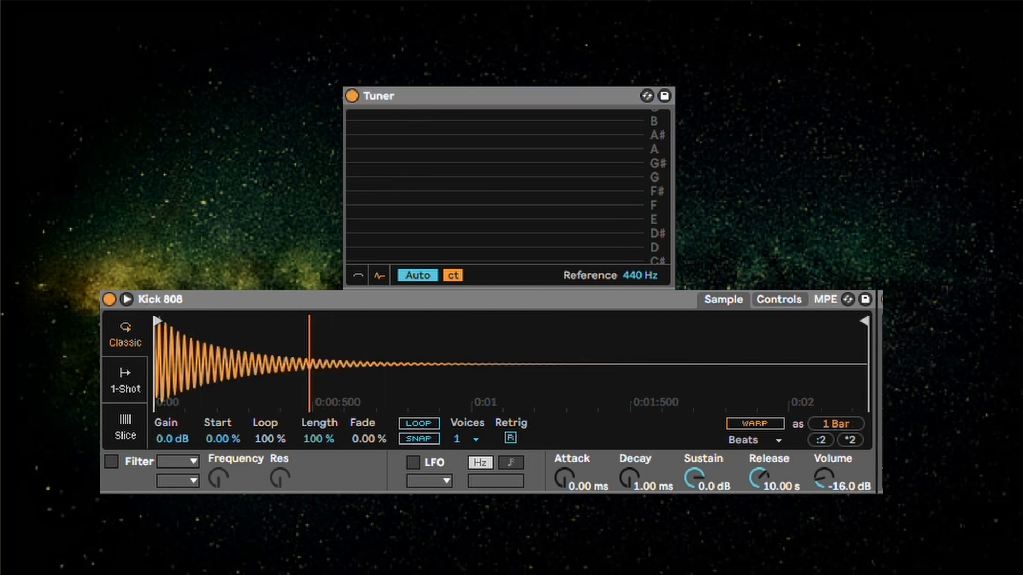
Set the Kick 808 sample's transposition to +3 st while monitoring its pitch in the Tuner.
left_click(452, 102)
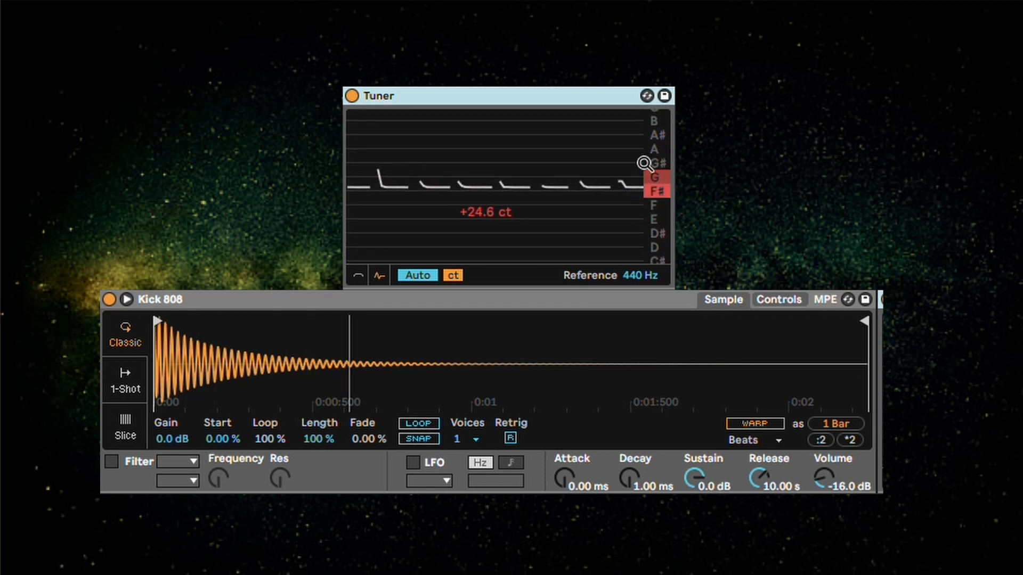
left_click(778, 302)
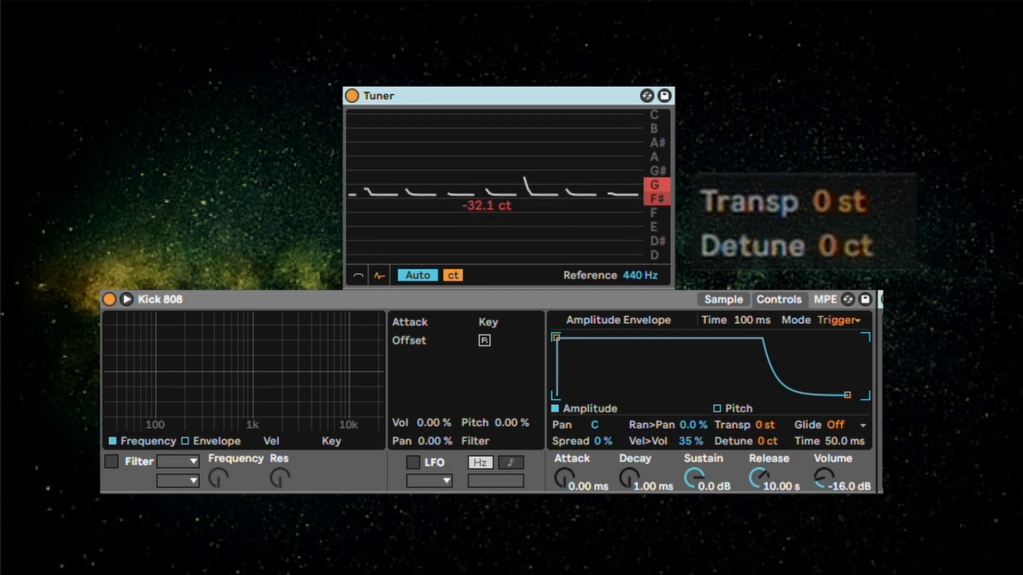
left_click(762, 419)
key("Up")
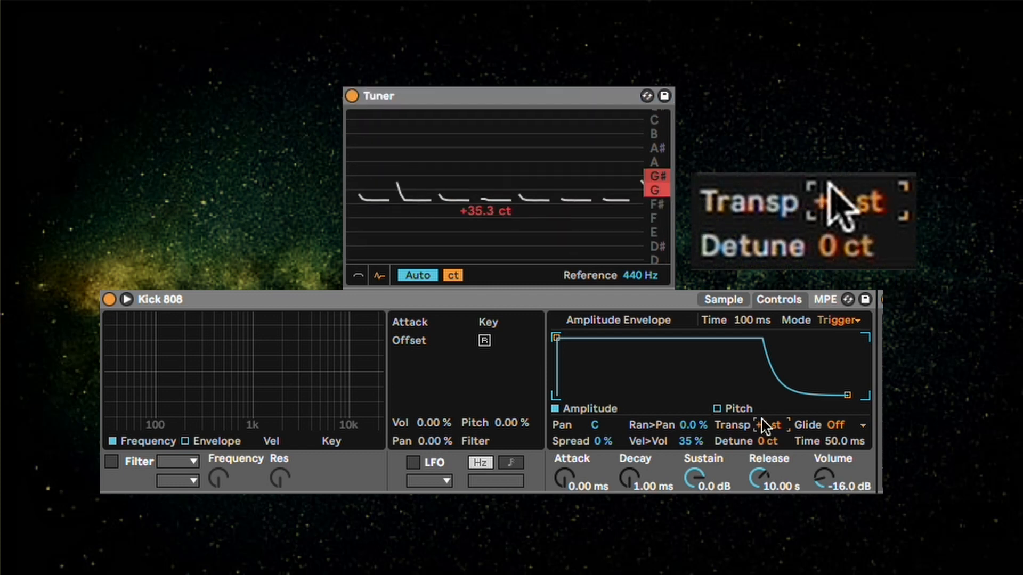
key("Up")
key("Up")
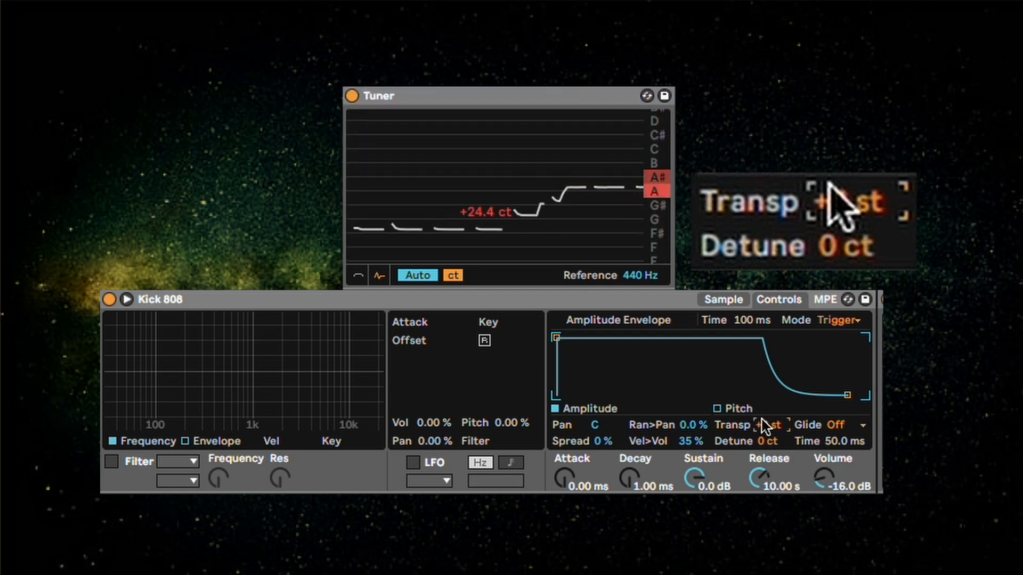
Detune the Kick 808 to -1 ct, and try one semitone lower before returning its transposition to +3 st.
left_click(764, 444)
key("Down")
left_click(764, 427)
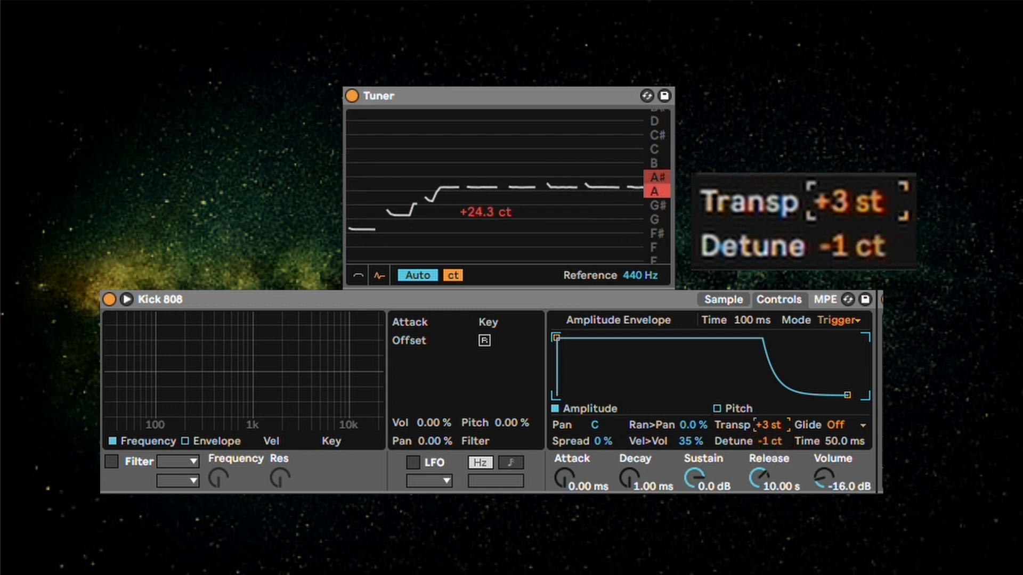
key("Down")
key("Up")
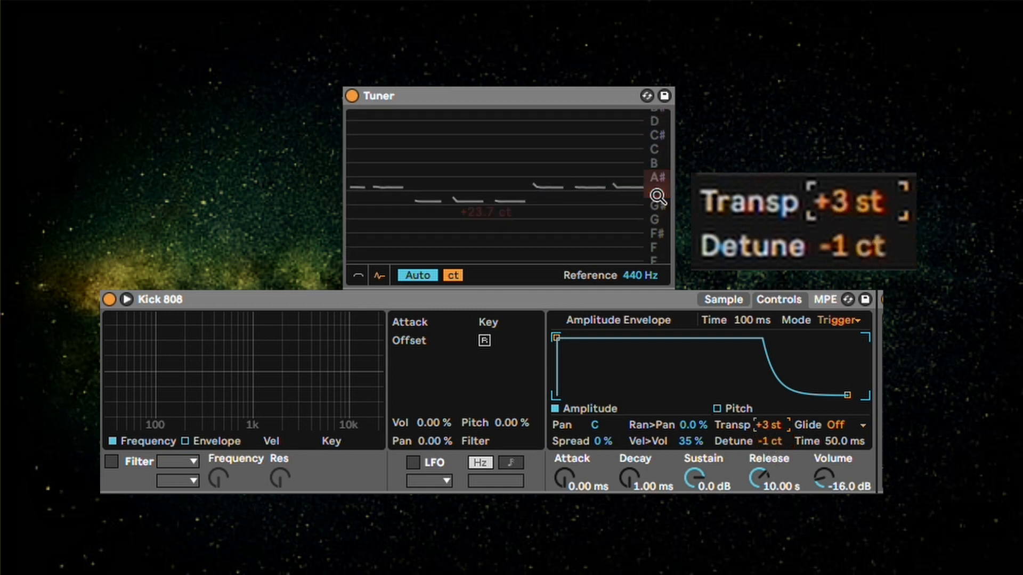
Lower the Kick 808's detune gradually to about -30 ct to bring it in tune with A.
left_click(770, 443)
key("Down")
key("Down")
key("Down")
key("Down")
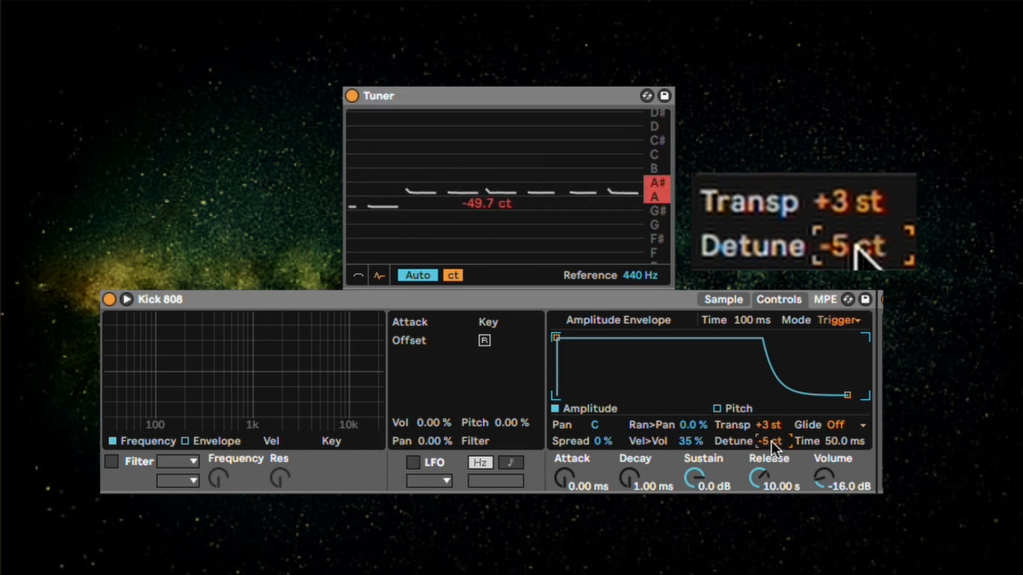
key("Down")
key("Down")
key("Down")
key("Down")
key("Down")
key("Down")
key("Down")
key("Down")
key("Down")
key("Down")
key("Down")
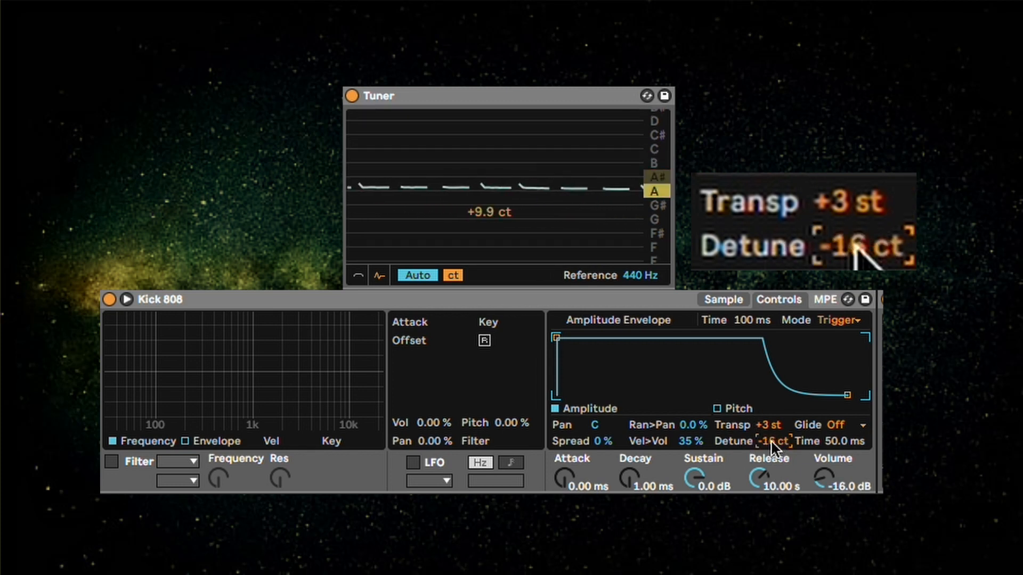
key("Down")
key("Down")
key("Down")
key("Down")
key("Down")
key("Down")
key("Down")
key("Down")
key("Down")
key("Down")
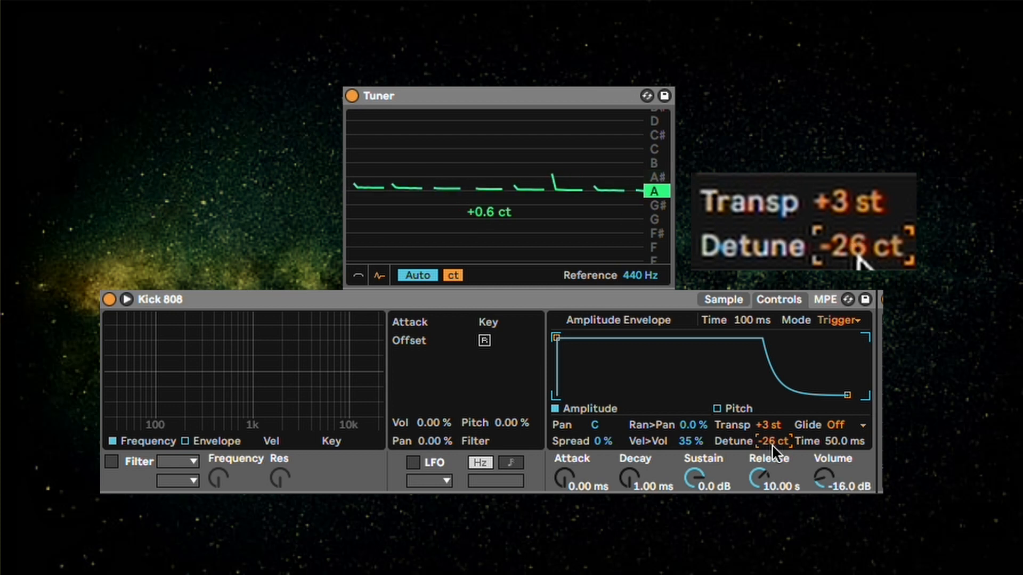
key("Down")
key("Down")
key("Down")
key("Down")
key("Down")
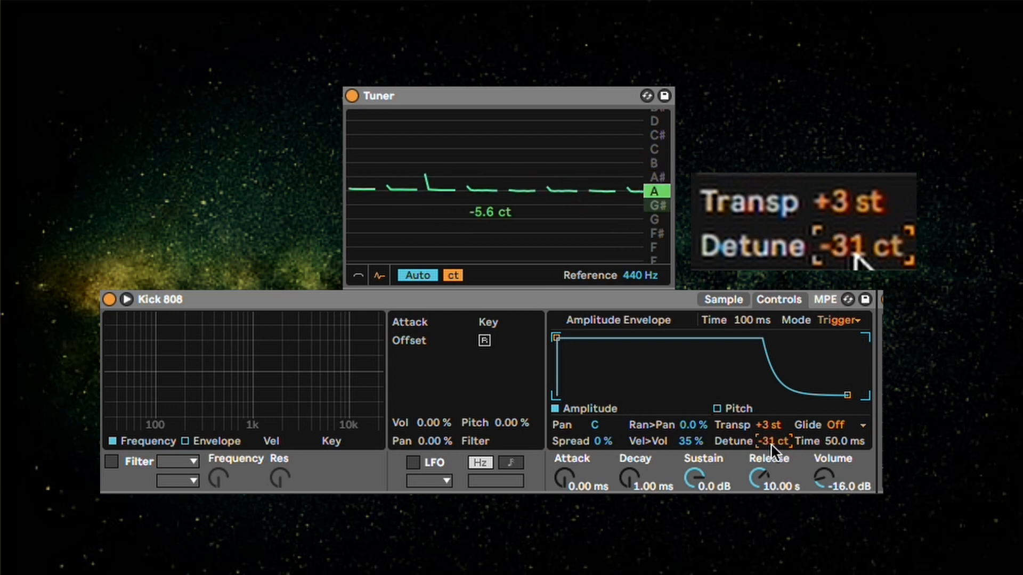
key("Up")
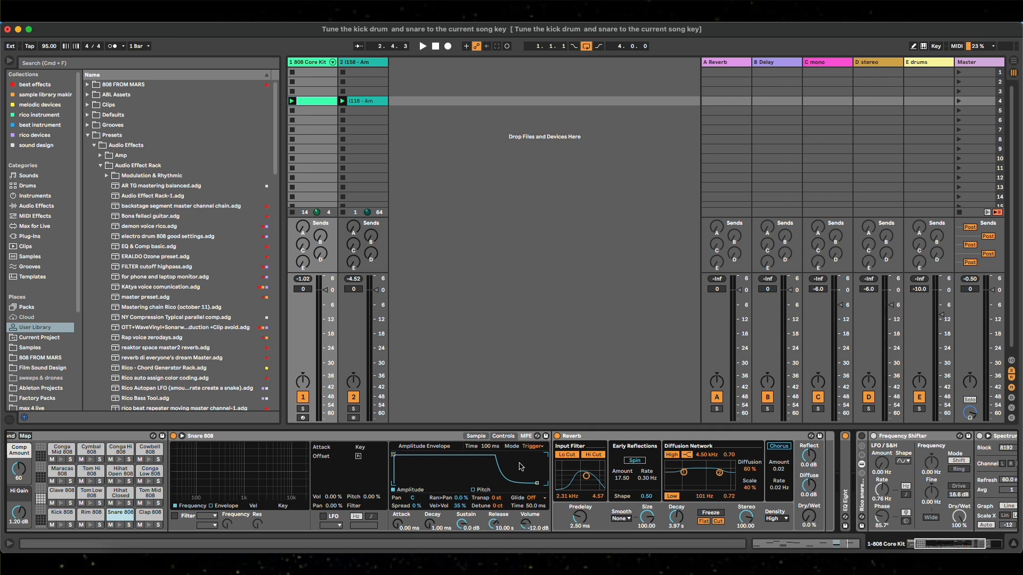
Move the Rico snare rack with Frequency Shifter and Spectrum directly after Reverb in the Snare 808 chain.
key("space")
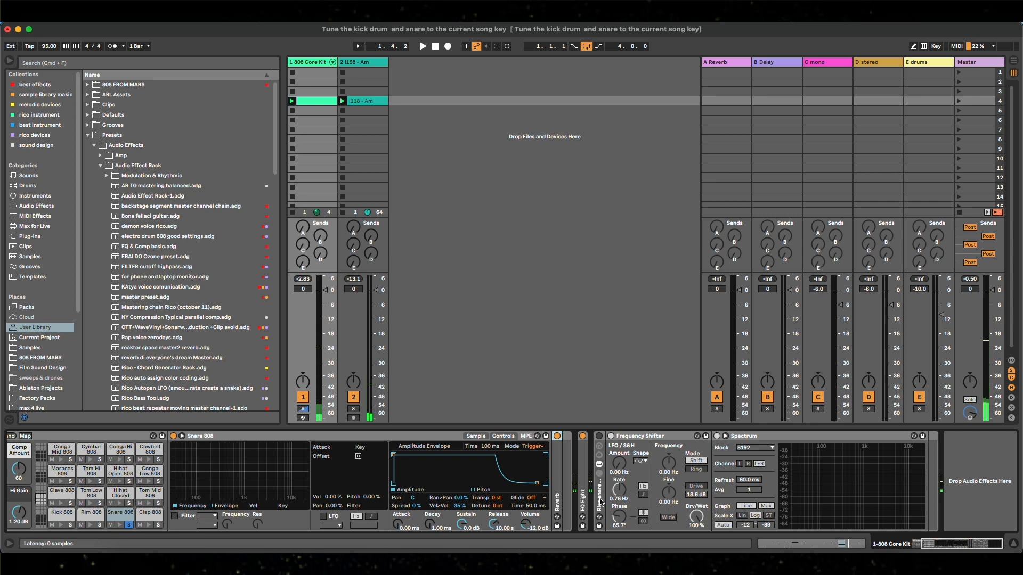
left_click_drag(600, 499, 566, 465)
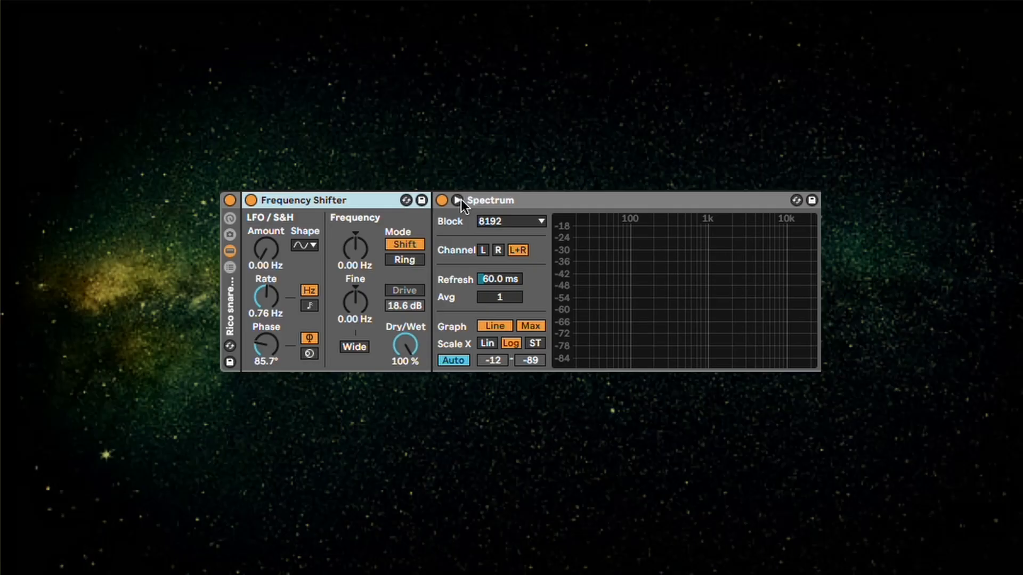
Expand the Spectrum graph of the snare rack and start playback to examine the snare's fundamental frequency.
left_click(719, 436)
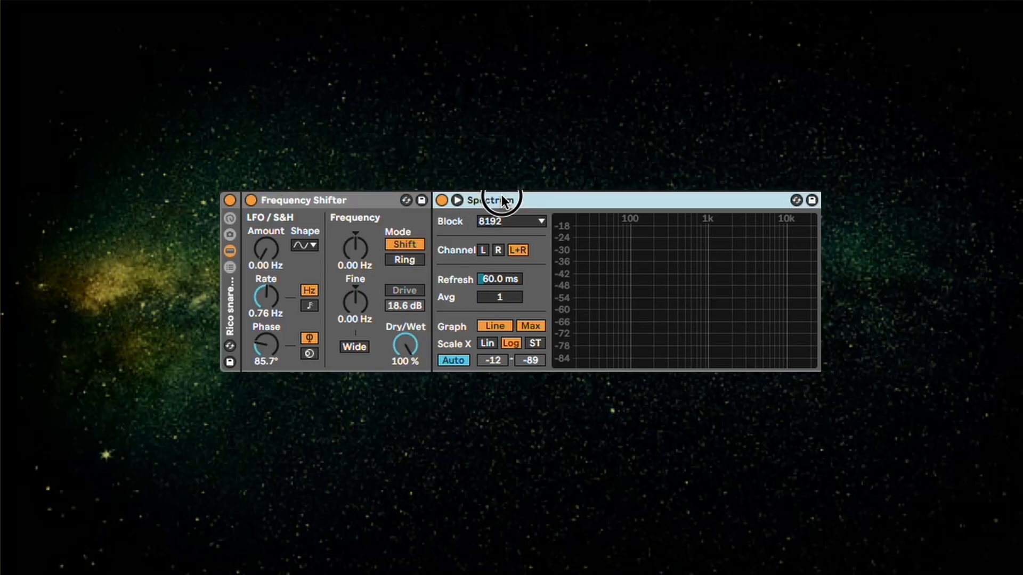
left_click(317, 200)
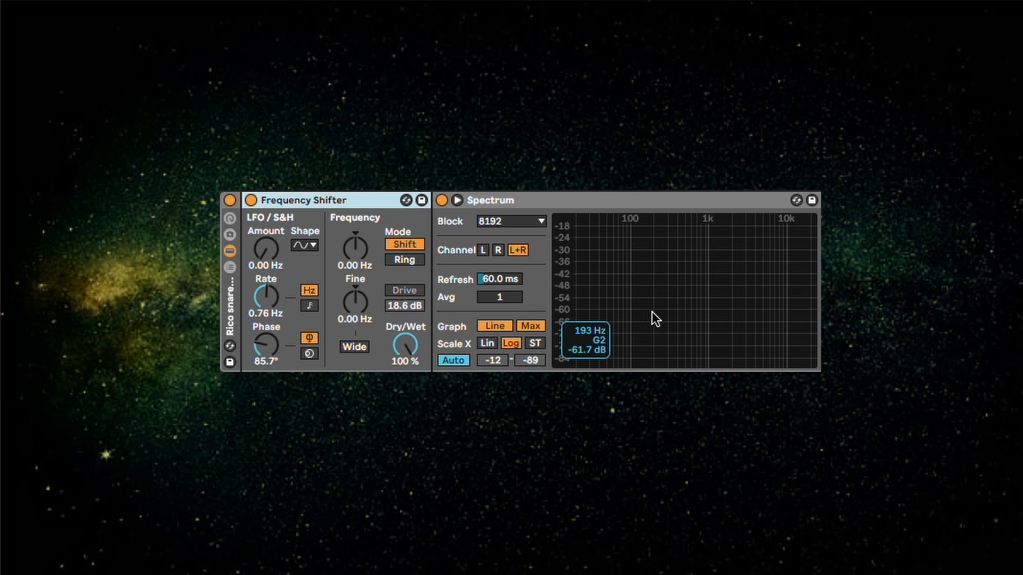
double_click(674, 263)
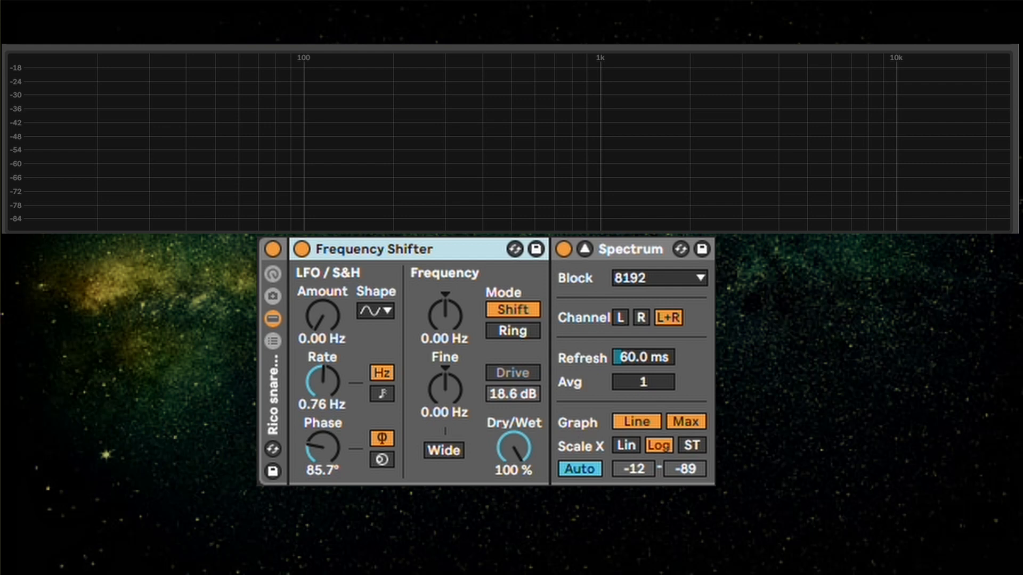
key("space")
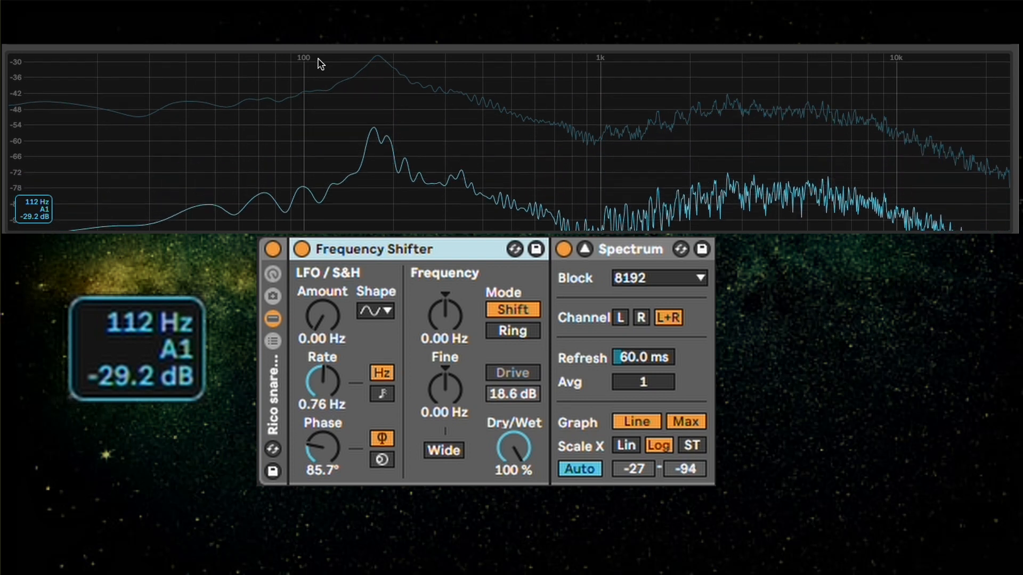
Try coarse Frequency shifts of -80 Hz and 20 Hz in the Frequency Shifter, and reset Frequency to 0 Hz.
left_click(449, 314)
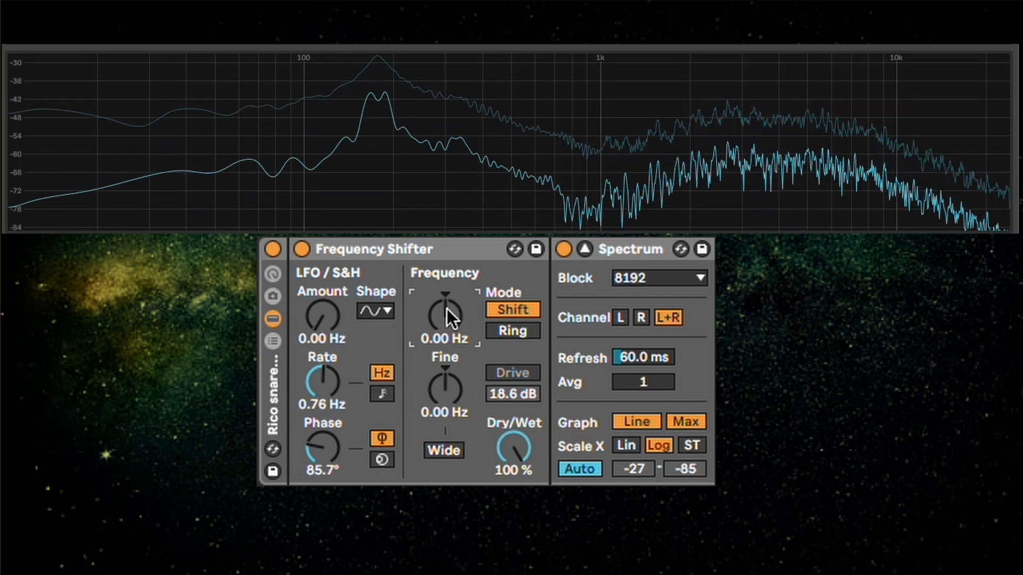
left_click_drag(447, 308, 446, 310)
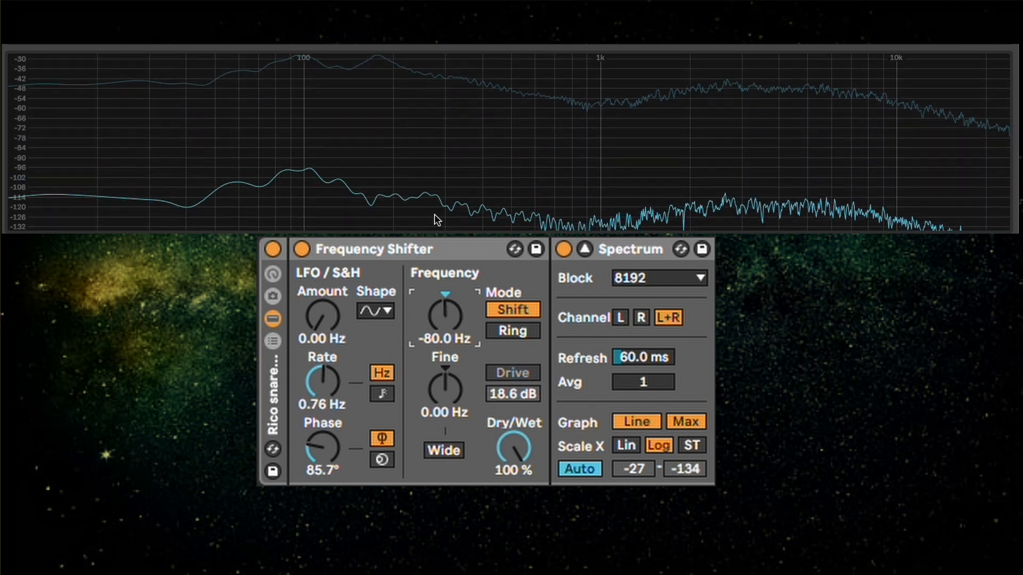
mouse_move(309, 73)
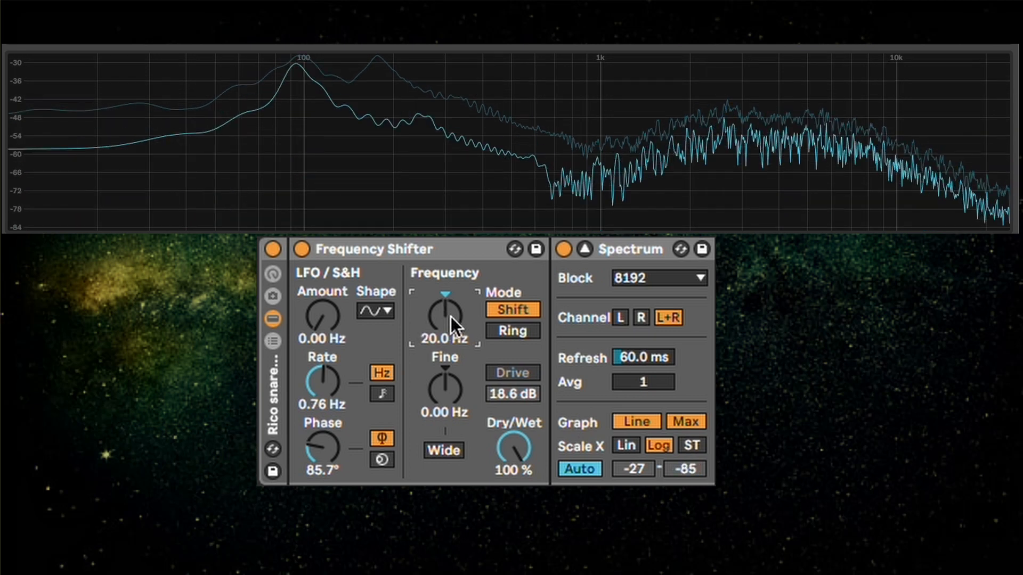
left_click_drag(451, 317, 450, 311)
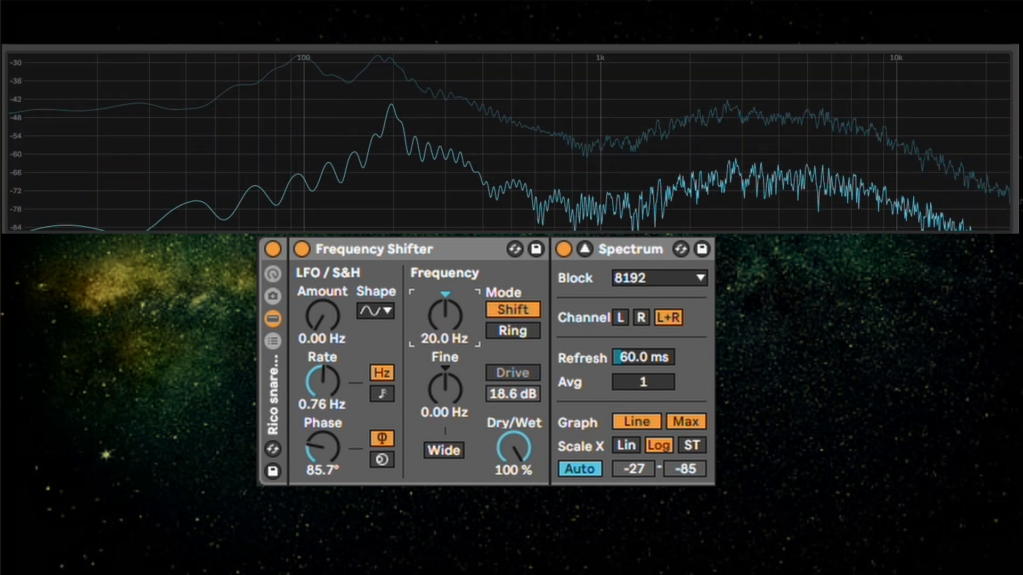
double_click(442, 318)
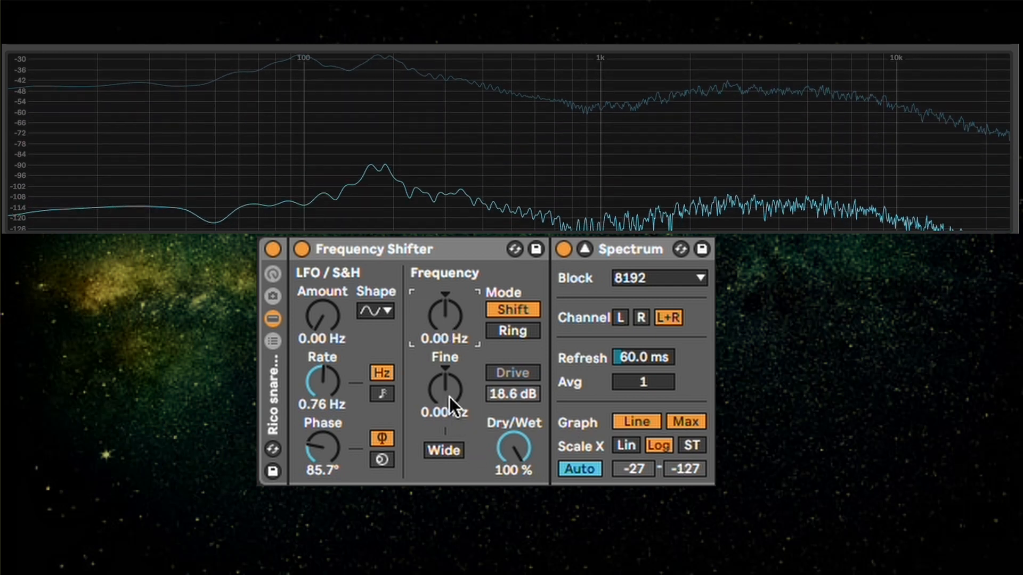
Lower the Frequency Shifter's Fine value through -7.50 Hz and -46.6 Hz to about -81.7 Hz to tune the snare.
left_click(449, 398)
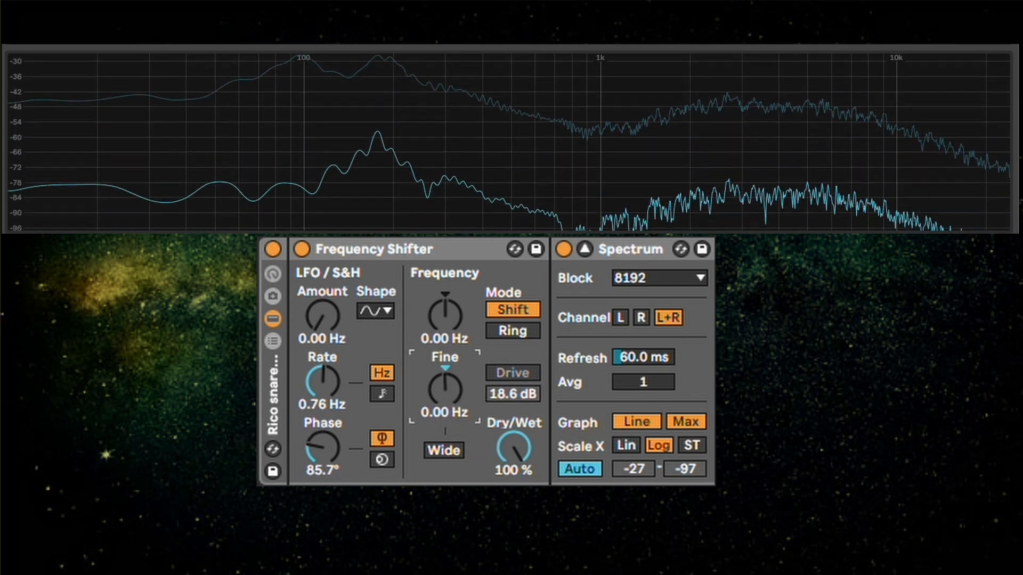
left_click_drag(449, 397, 448, 421)
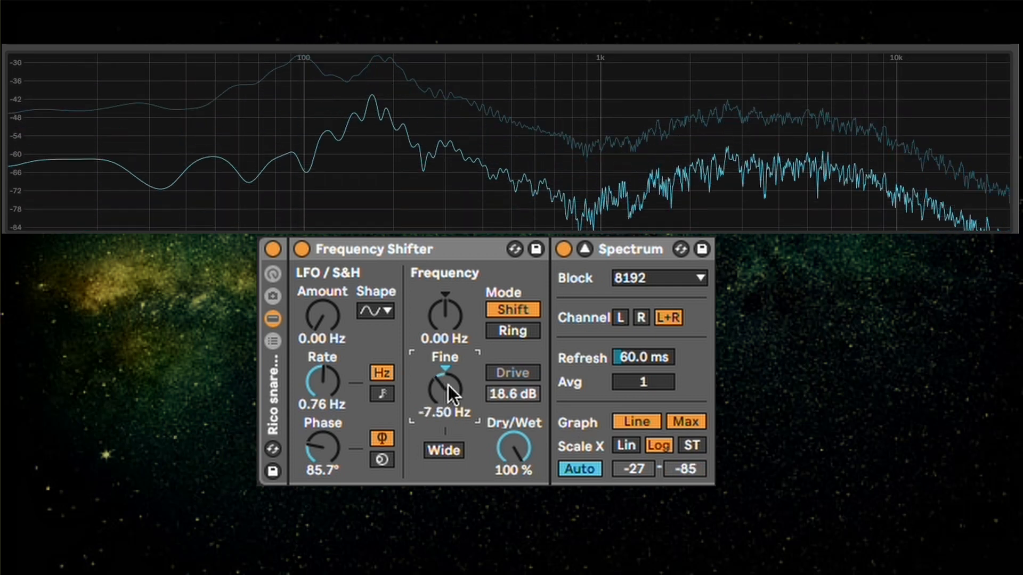
mouse_move(449, 386)
left_mouse_down()
mouse_move(449, 442)
mouse_move(446, 399)
left_mouse_up()
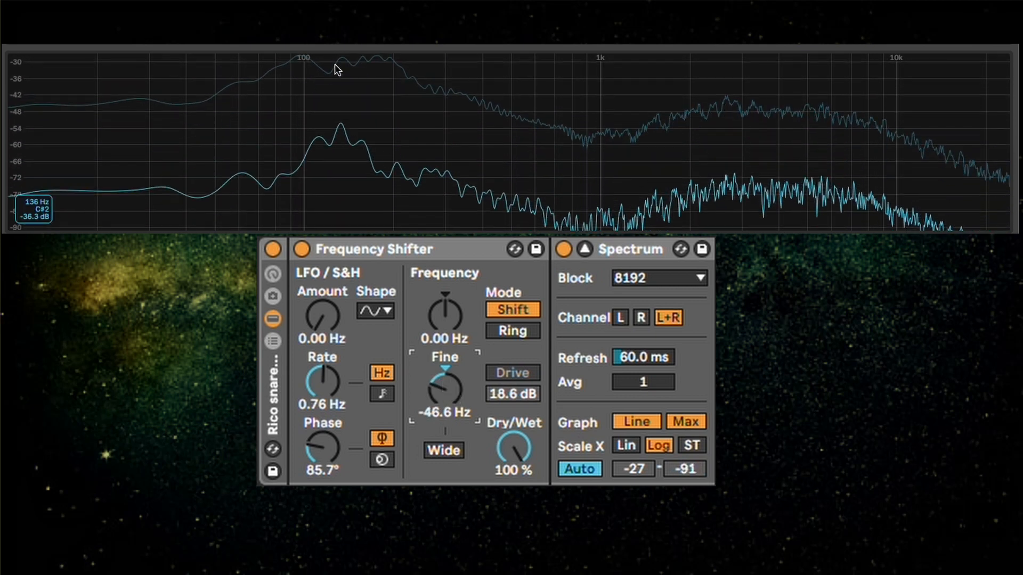
left_click_drag(449, 382, 450, 426)
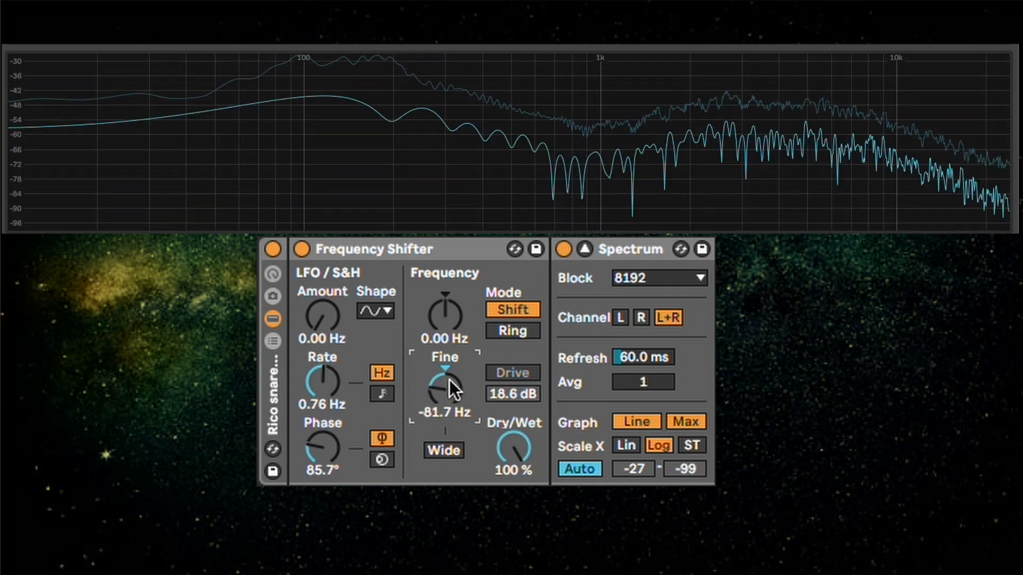
left_click_drag(449, 380, 449, 383)
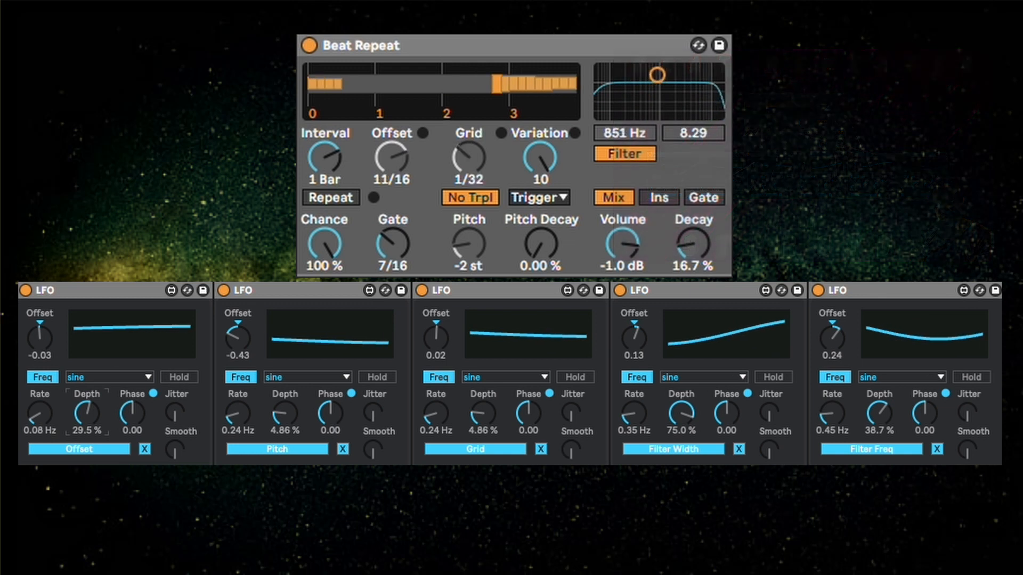
Switch the Beat Repeat and its five LFOs off and on again to compare the sound.
left_click(300, 45)
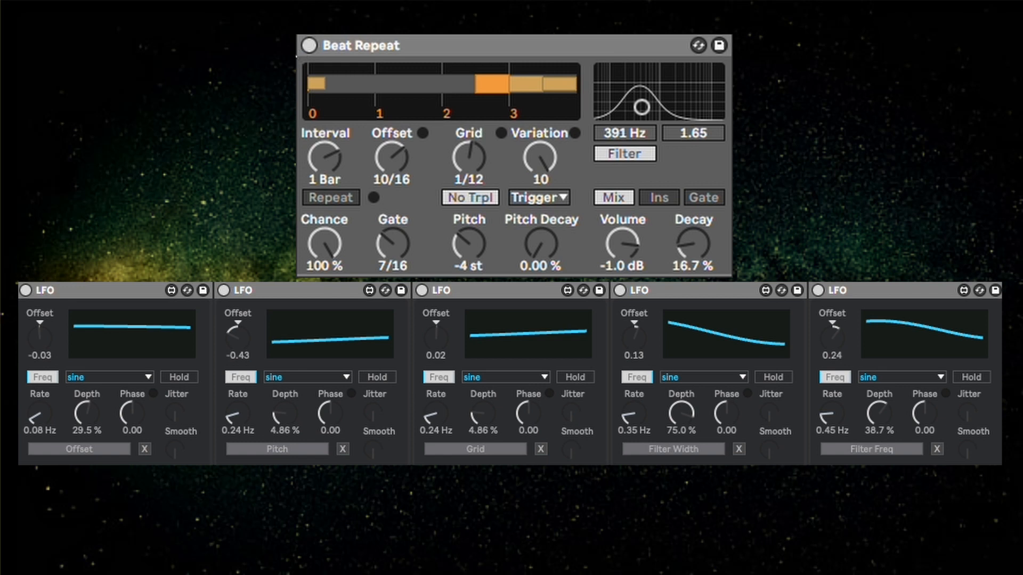
left_click(291, 46)
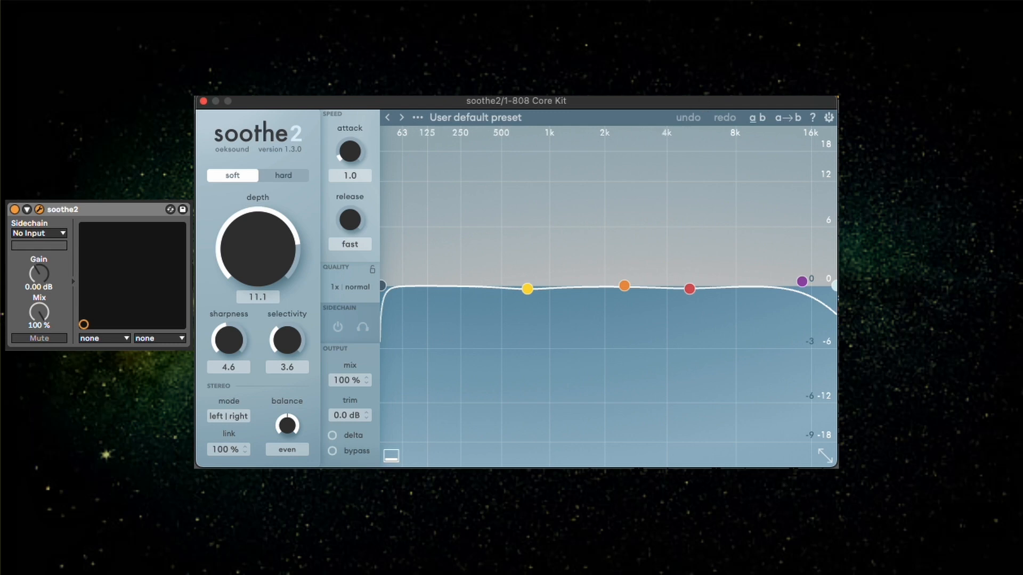
Toggle soothe2 off and on repeatedly during playback to compare the 808 Core Kit with and without it.
left_click(15, 210)
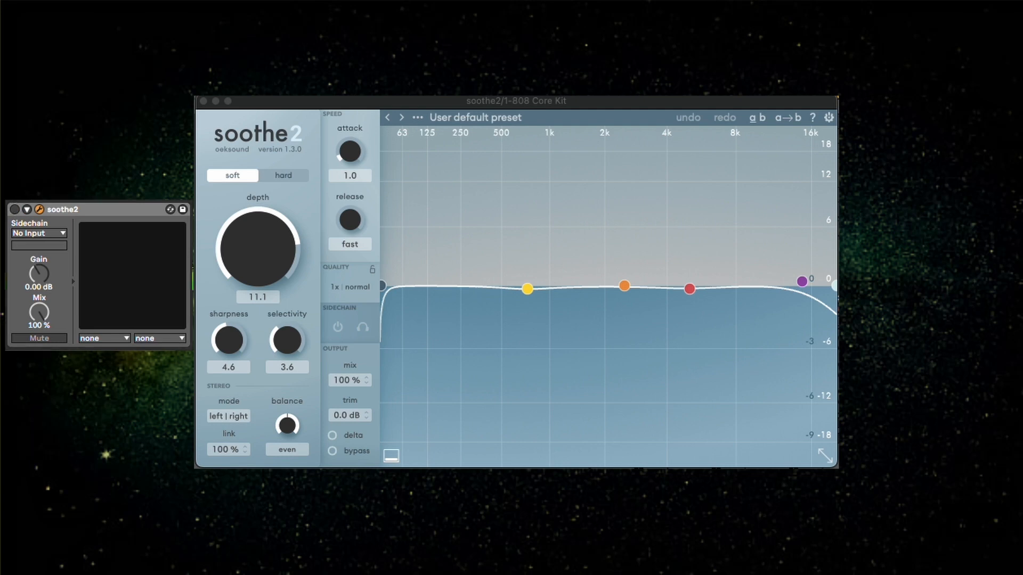
left_click(63, 210)
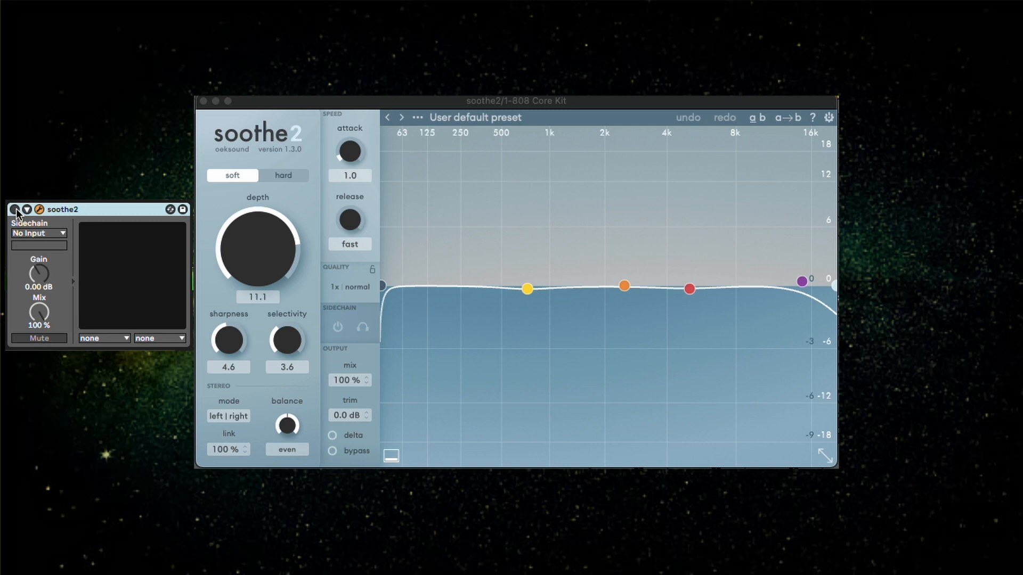
left_click(16, 211)
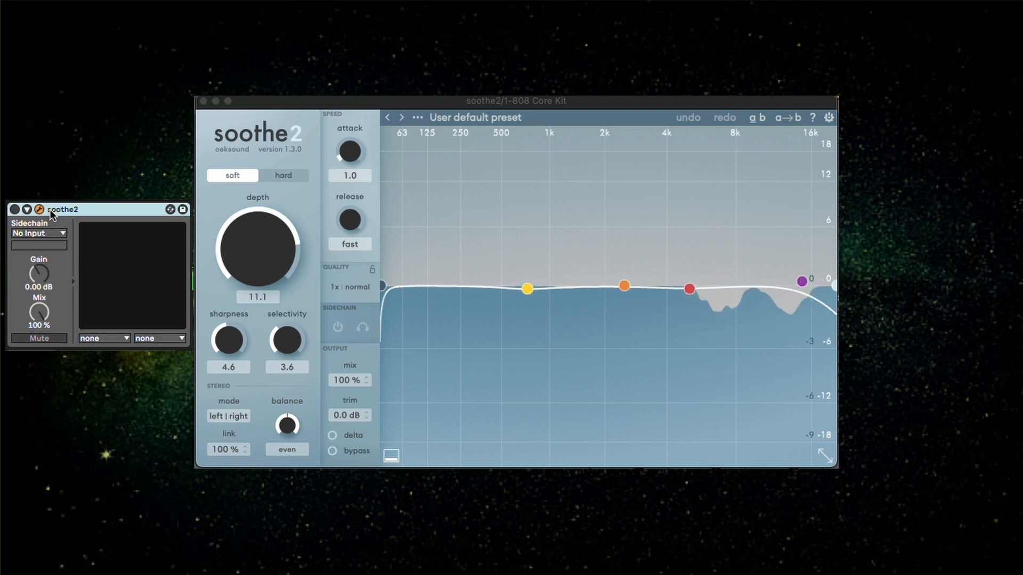
key("0")
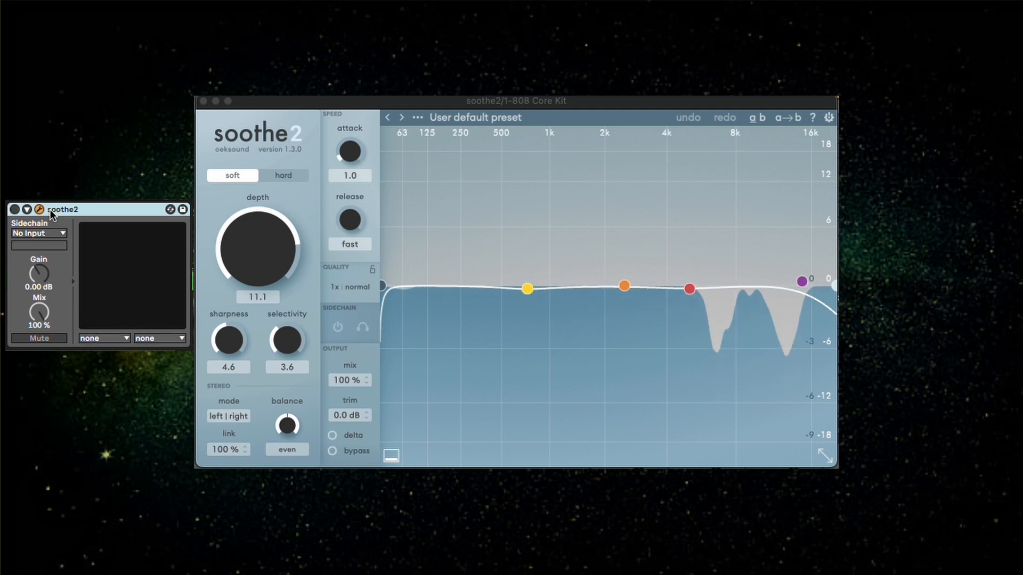
key("0")
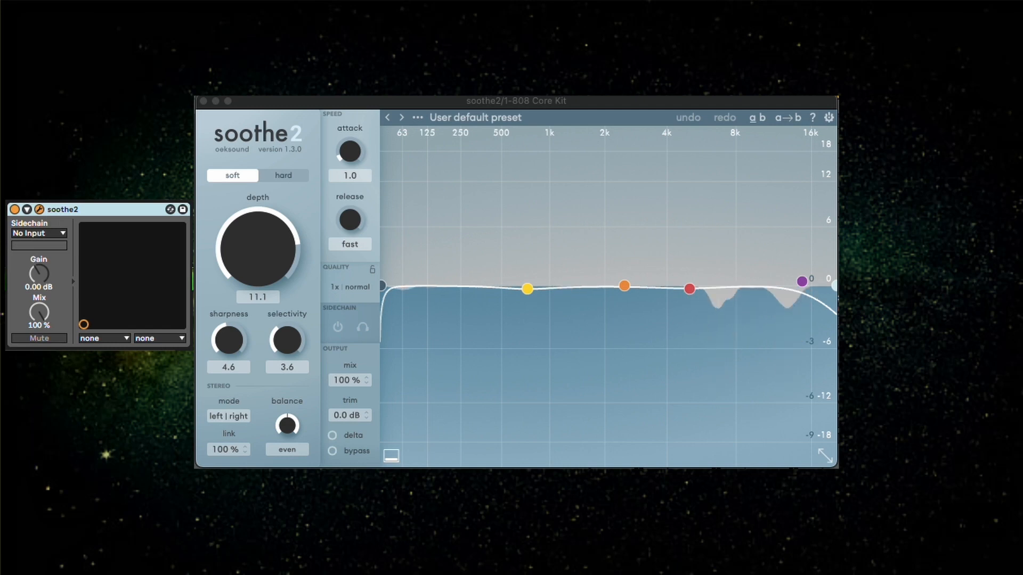
left_click(114, 212)
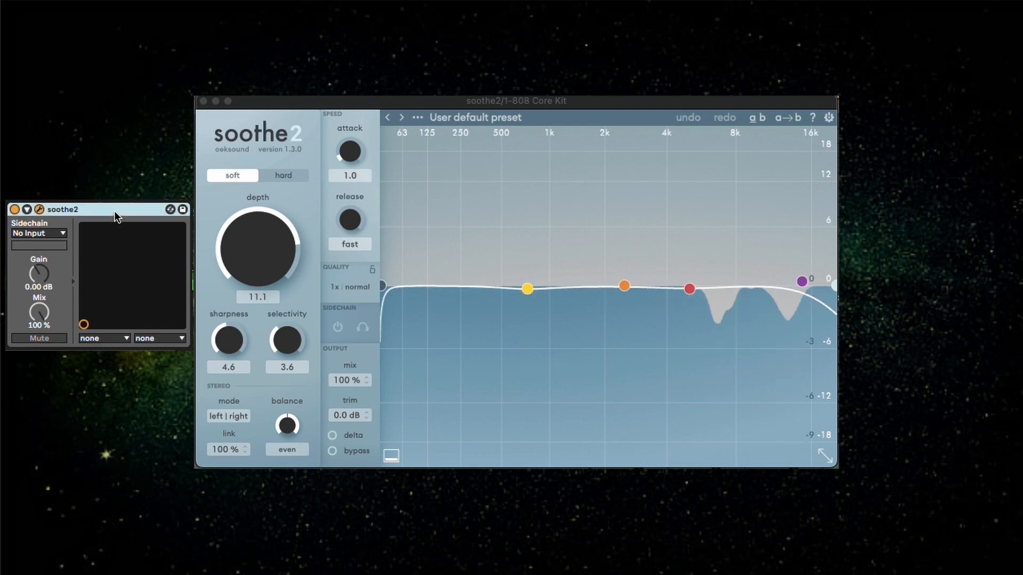
key("0")
key("0")
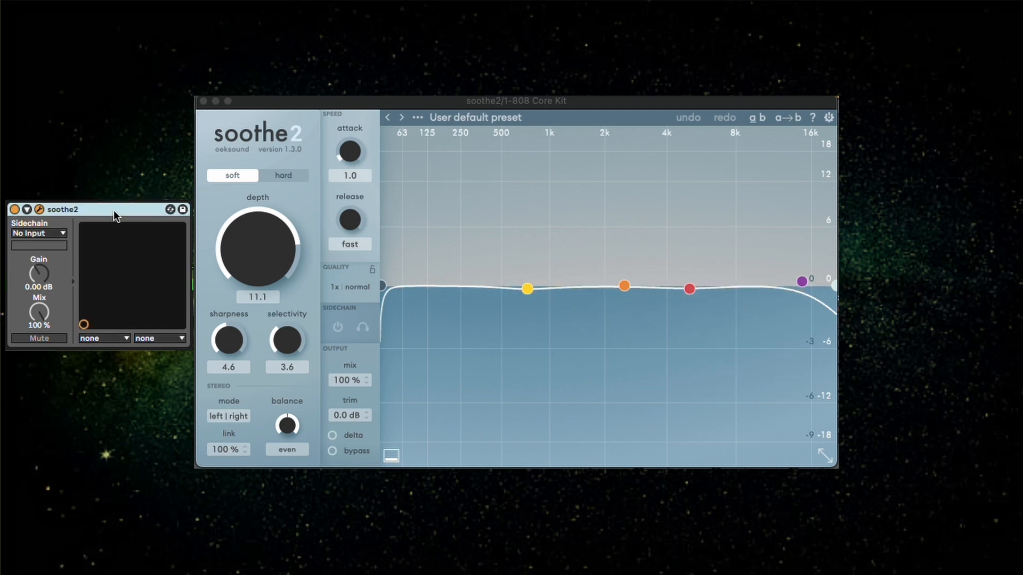
key("0")
key("0")
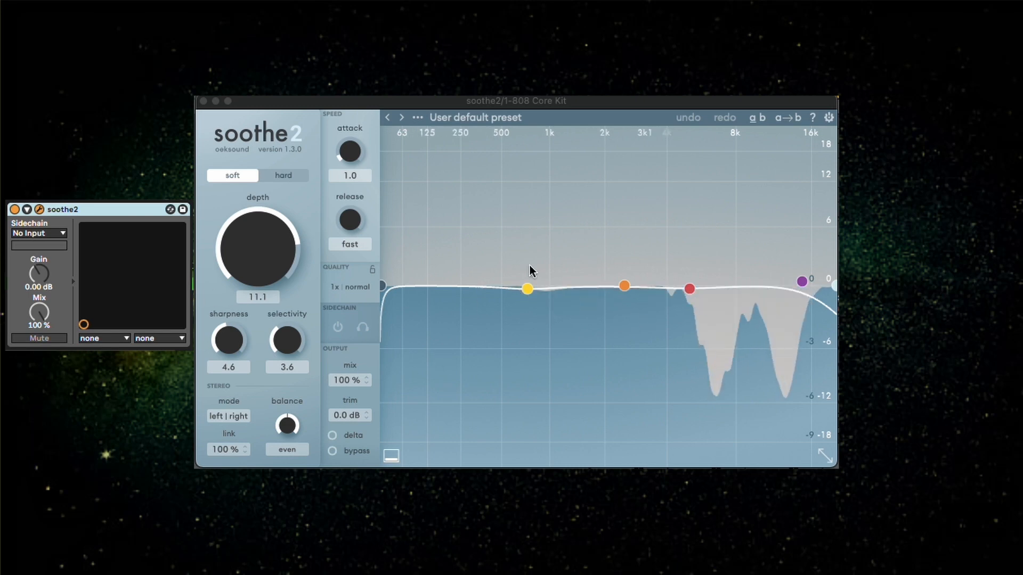
Adjust the depth of soothe2 while the 808 Core Kit plays.
left_click(268, 265)
mouse_move(268, 264)
left_mouse_down()
mouse_move(267, 287)
mouse_move(262, 278)
left_mouse_up()
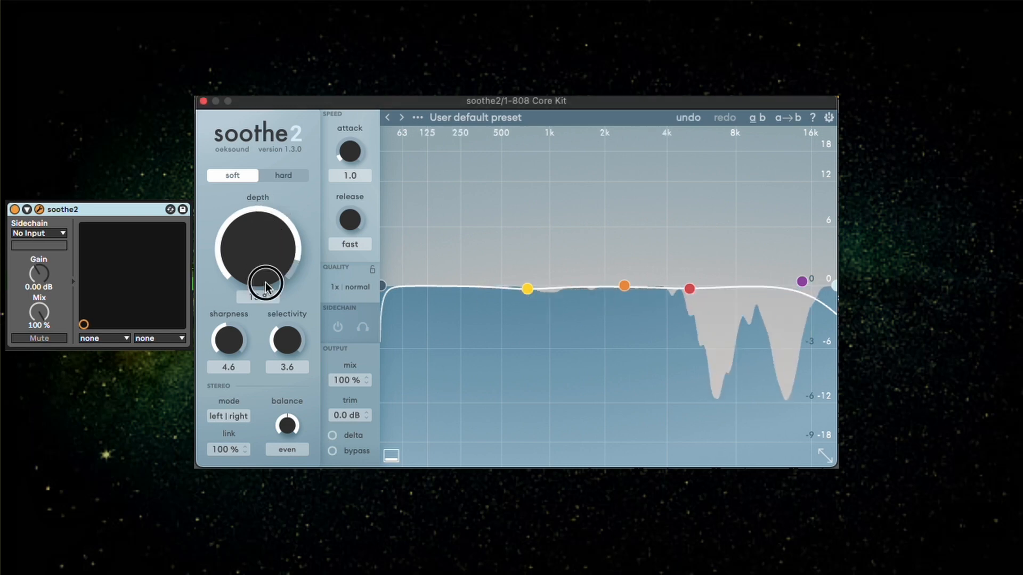
left_click_drag(255, 314, 256, 289)
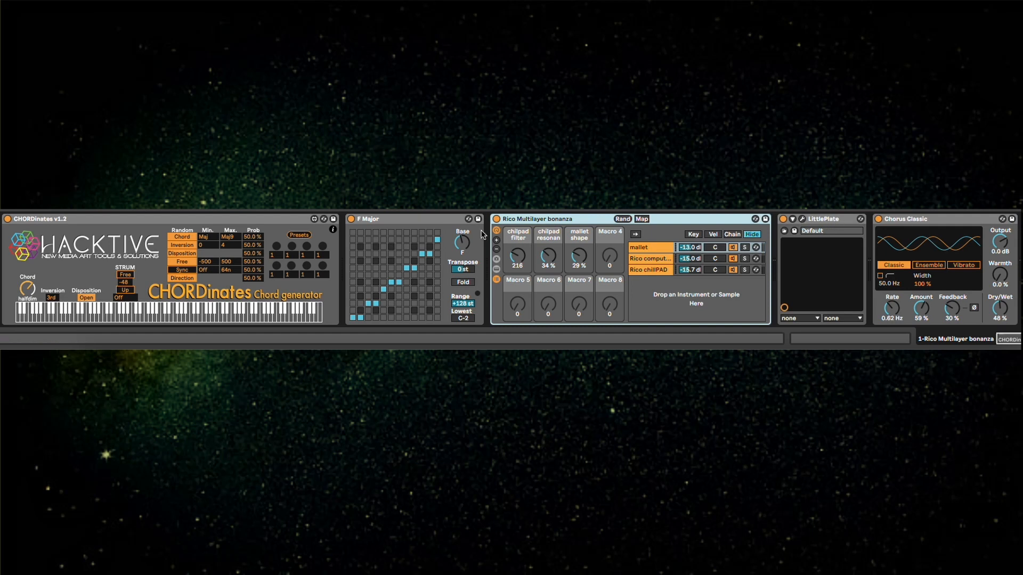
Group all devices from CHORDinates through Chorus Classic into one instrument rack.
left_click(367, 220)
left_click(261, 218)
left_click(411, 220)
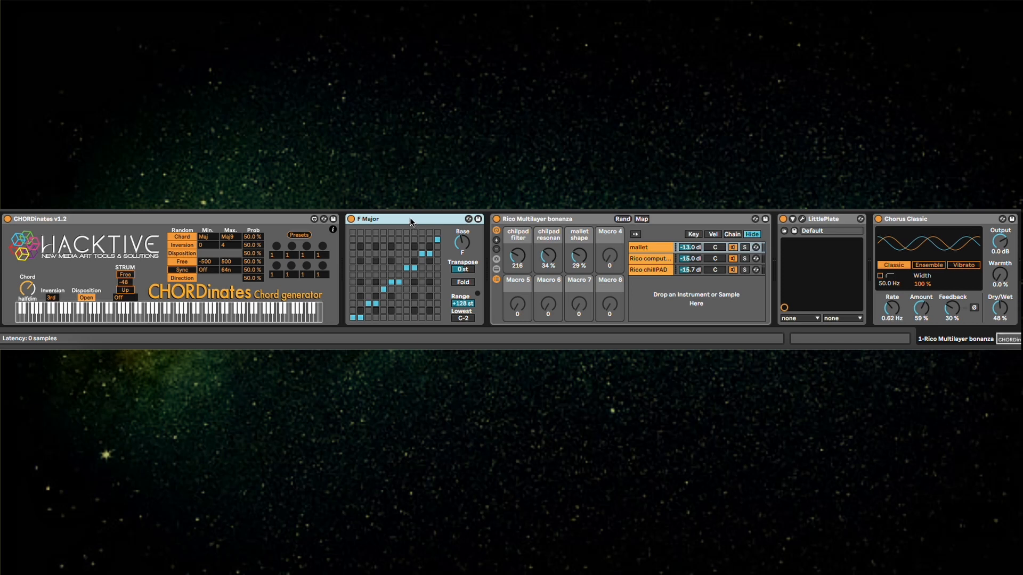
left_click(273, 220)
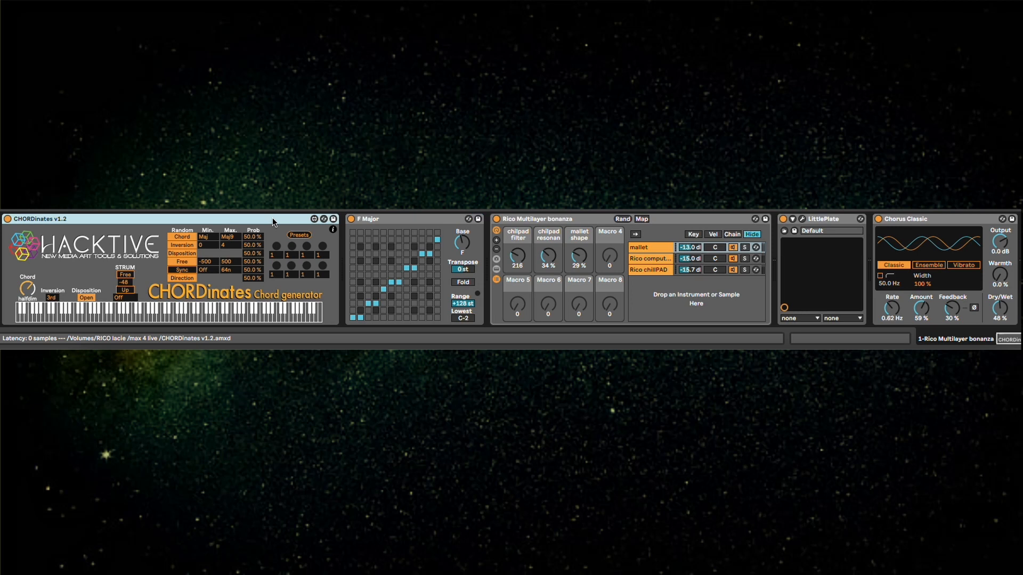
left_click(925, 221, "shift")
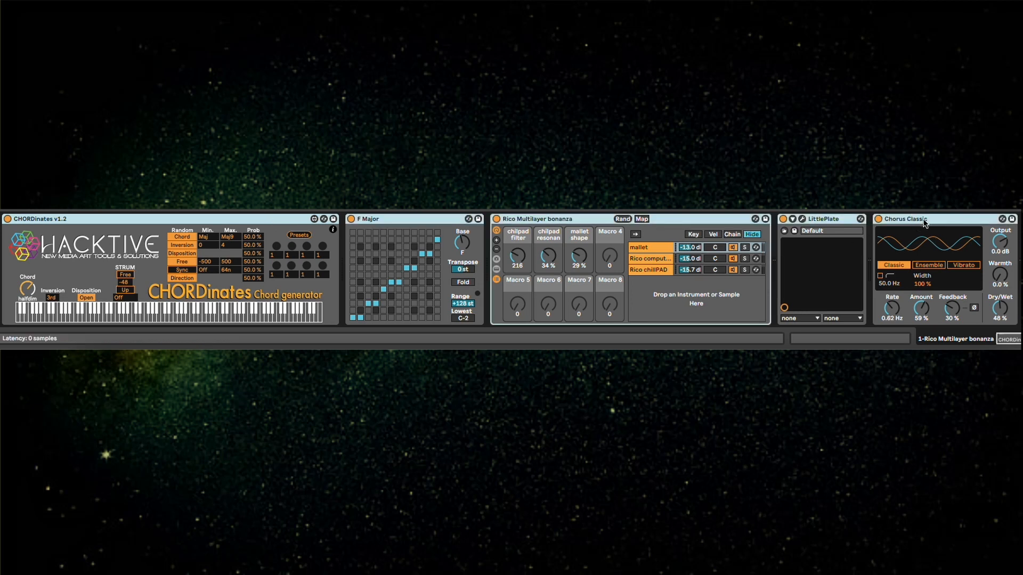
right_click(278, 217)
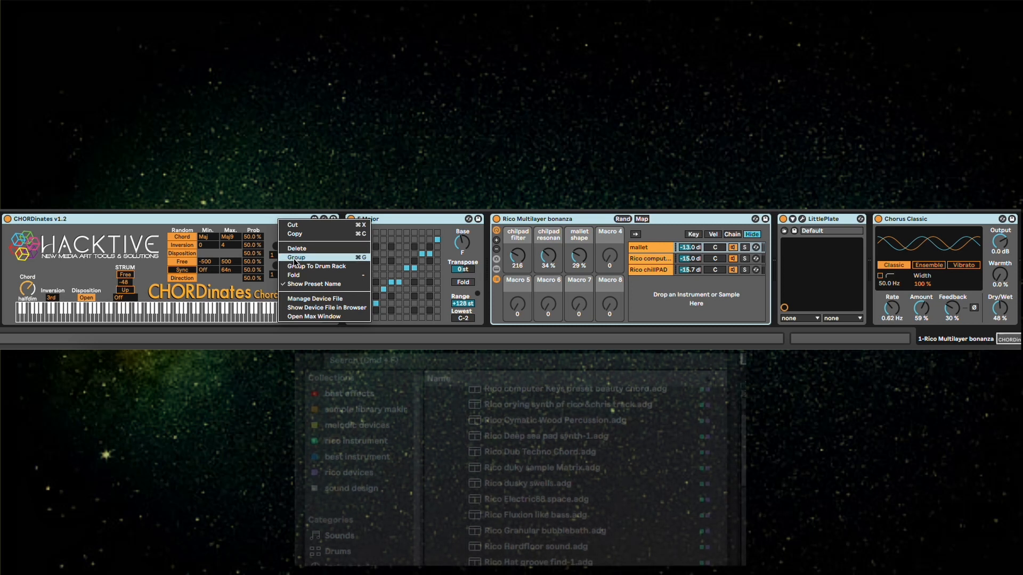
left_click(295, 258)
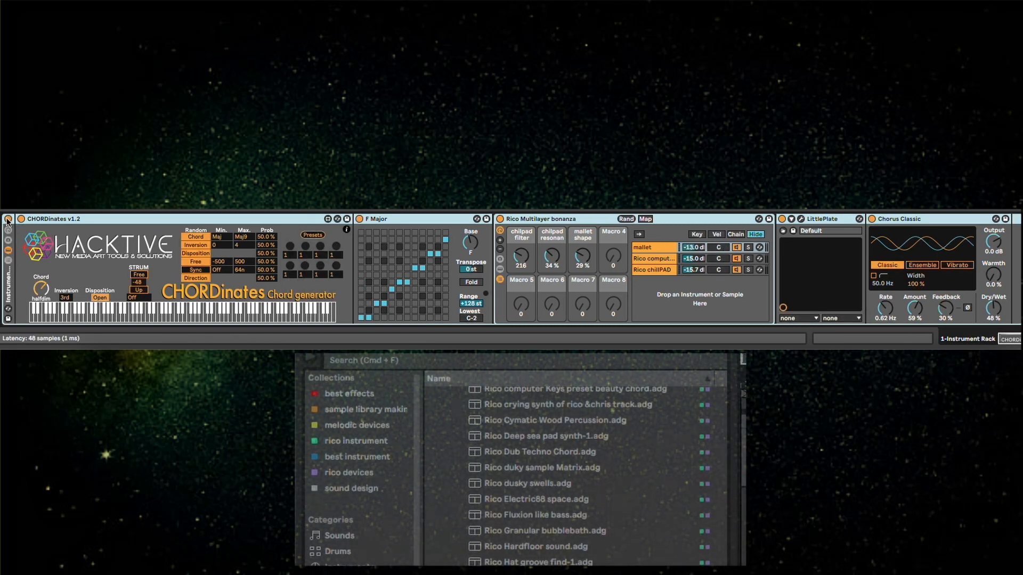
Save the new rack as a preset named "favourite sound 1" and view its collection colour options.
left_click(8, 319)
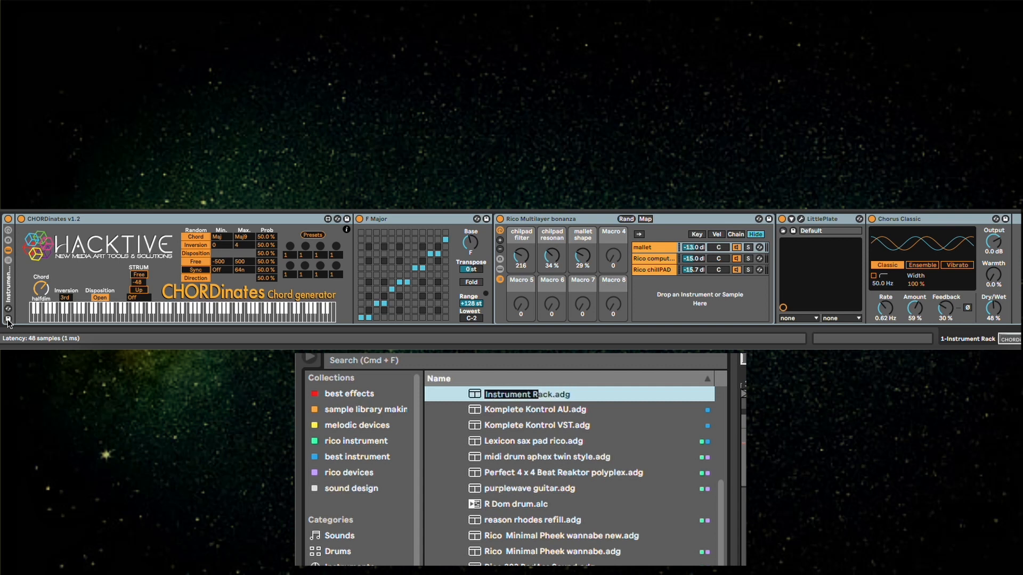
type("favourite sound")
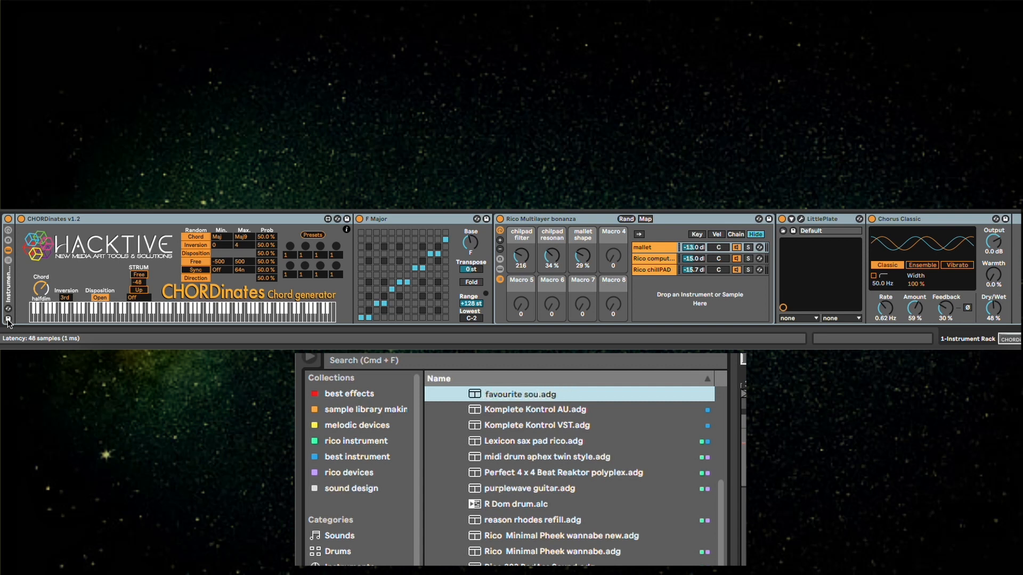
key("Return")
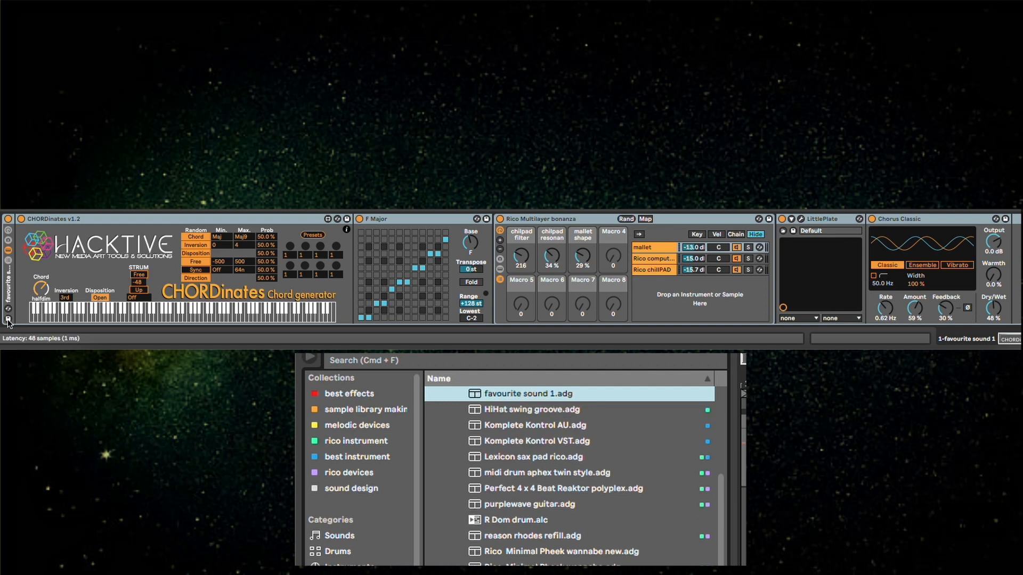
right_click(539, 392)
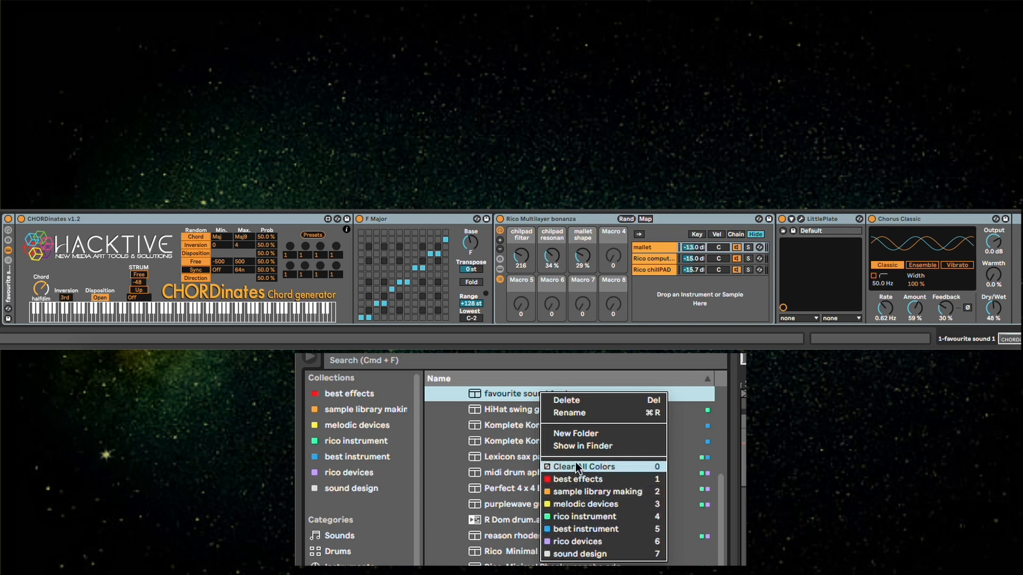
left_click(551, 380)
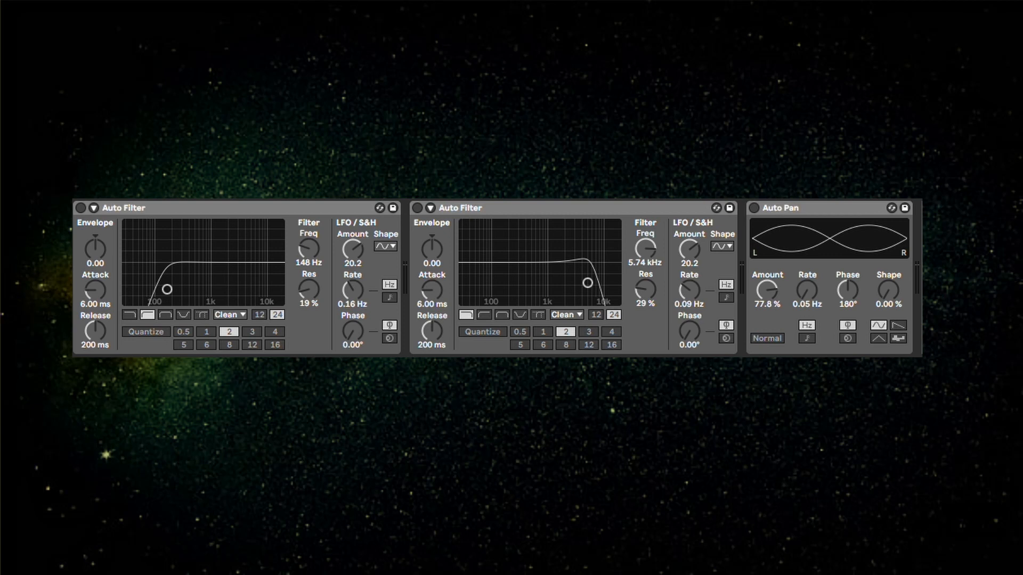
Set the high-pass Auto Filter to 243 Hz, and enable the low-pass Auto Filter with LFO amount 21.4 and rate 0.09 Hz.
left_click_drag(167, 290, 178, 289)
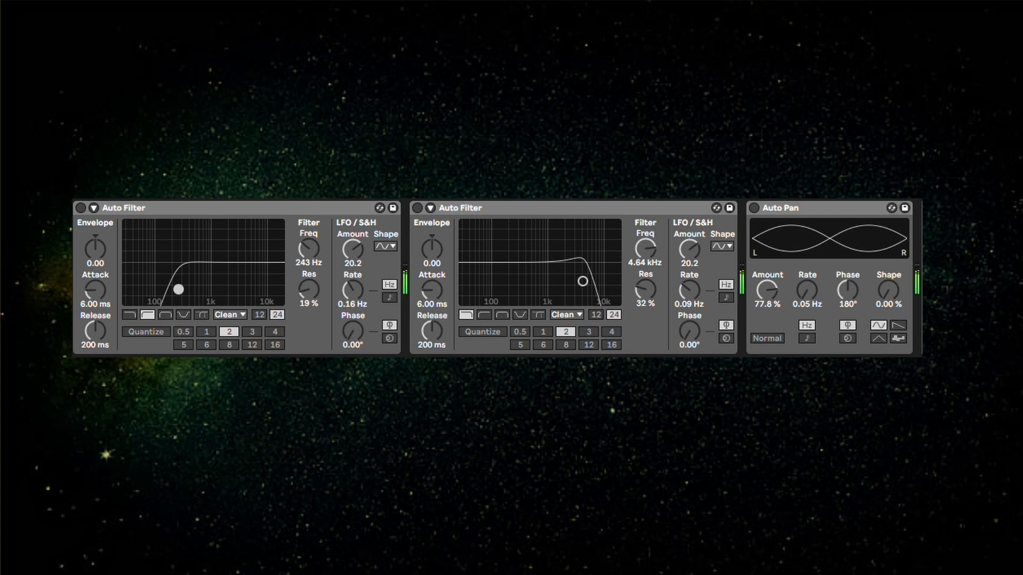
left_click(453, 207)
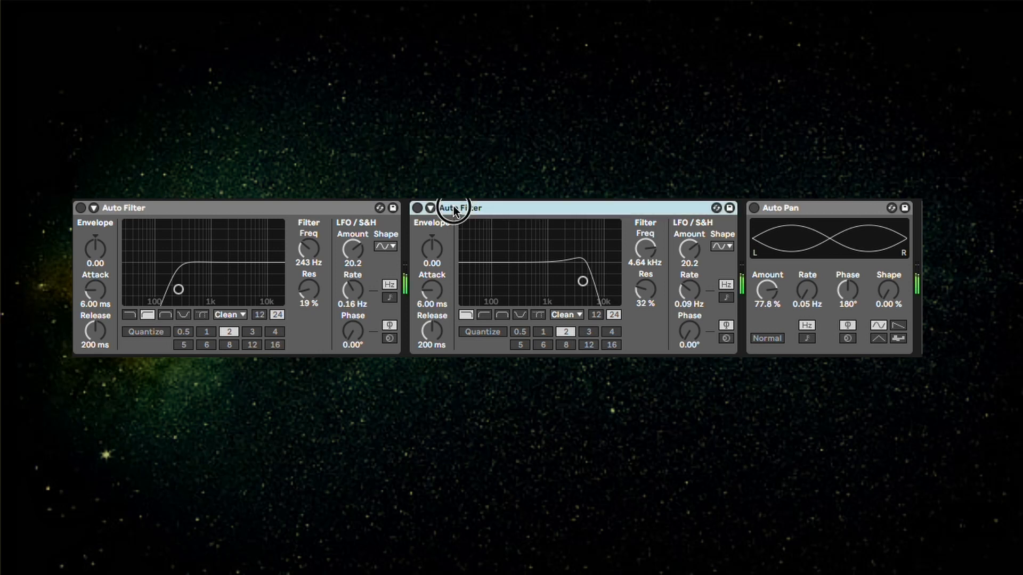
left_click(418, 207)
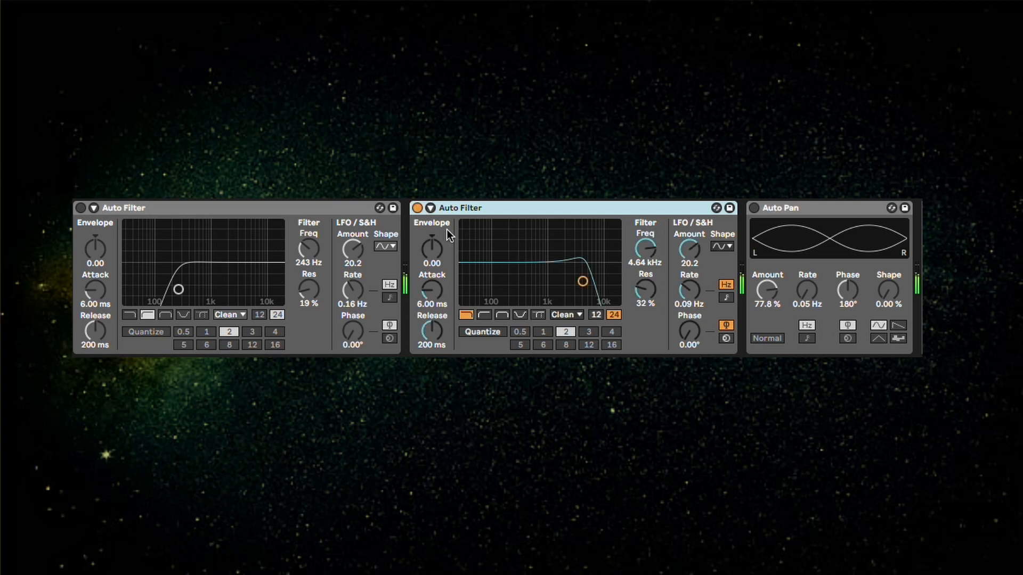
left_click_drag(695, 249, 696, 251)
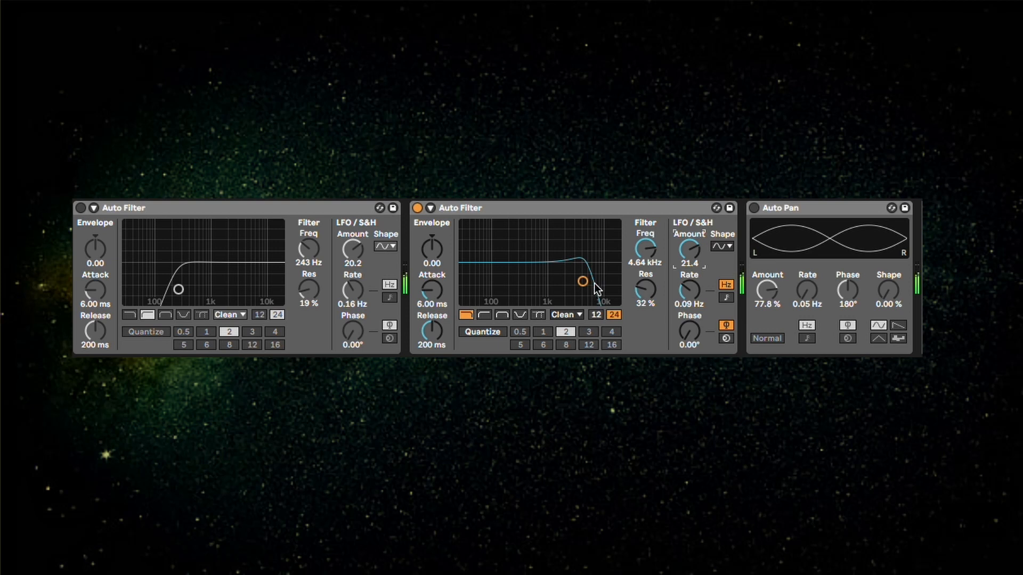
left_click_drag(689, 293, 689, 275)
mouse_move(689, 293)
left_mouse_down()
mouse_move(689, 268)
mouse_move(689, 290)
left_mouse_up()
Enable the high-pass Auto Filter and set its frequency to 115 Hz, resonance to 23%, LFO amount to 20.2 and rate to 0.09 Hz.
left_click(80, 208)
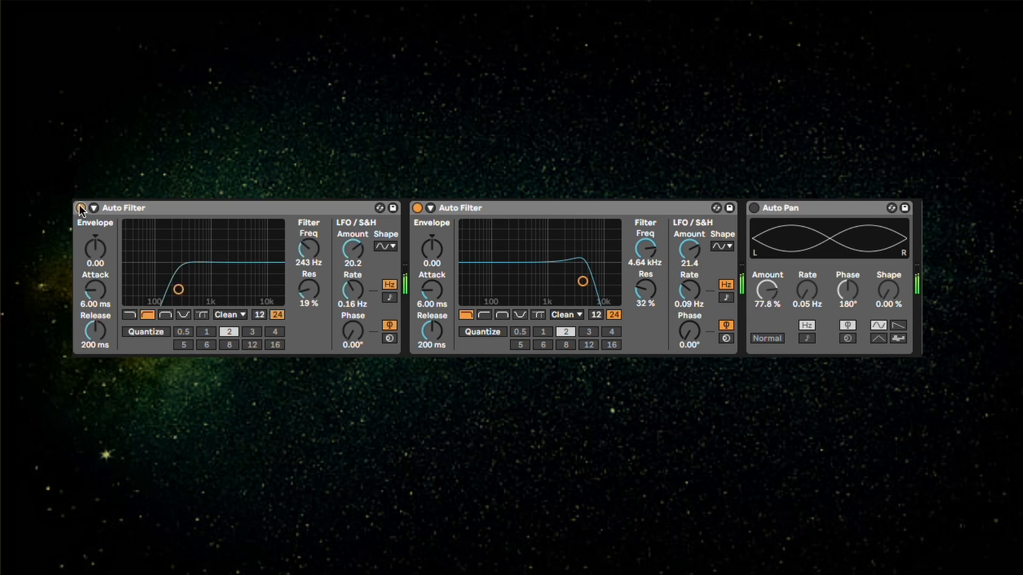
left_click_drag(178, 289, 162, 289)
left_click_drag(343, 275, 356, 256)
mouse_move(161, 289)
left_mouse_down()
mouse_move(203, 290)
mouse_move(162, 289)
left_mouse_up()
left_click_drag(337, 286, 338, 327)
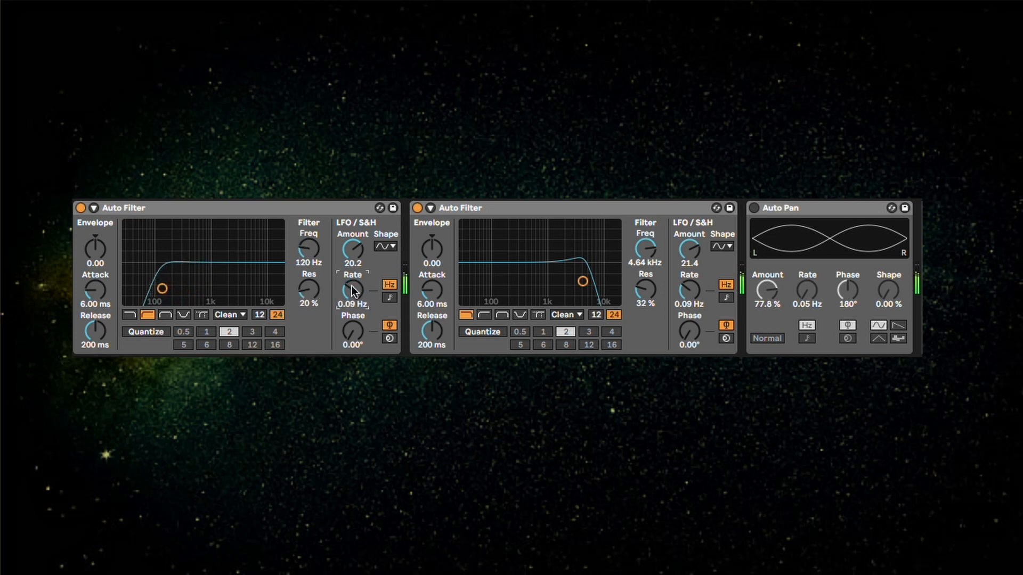
left_click_drag(167, 287, 165, 286)
Deactivate both Auto Filters together.
left_click(497, 206)
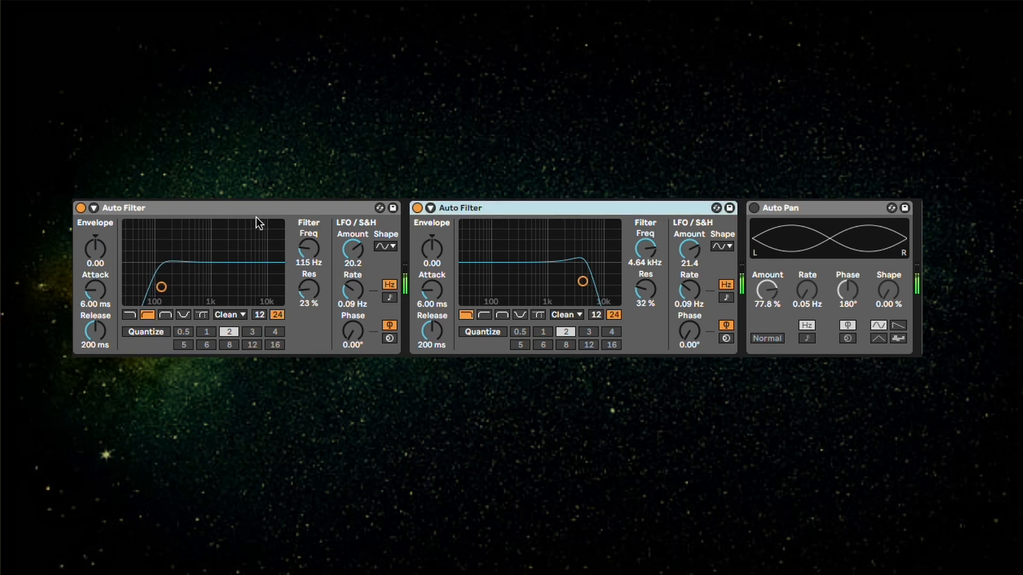
left_click(257, 212)
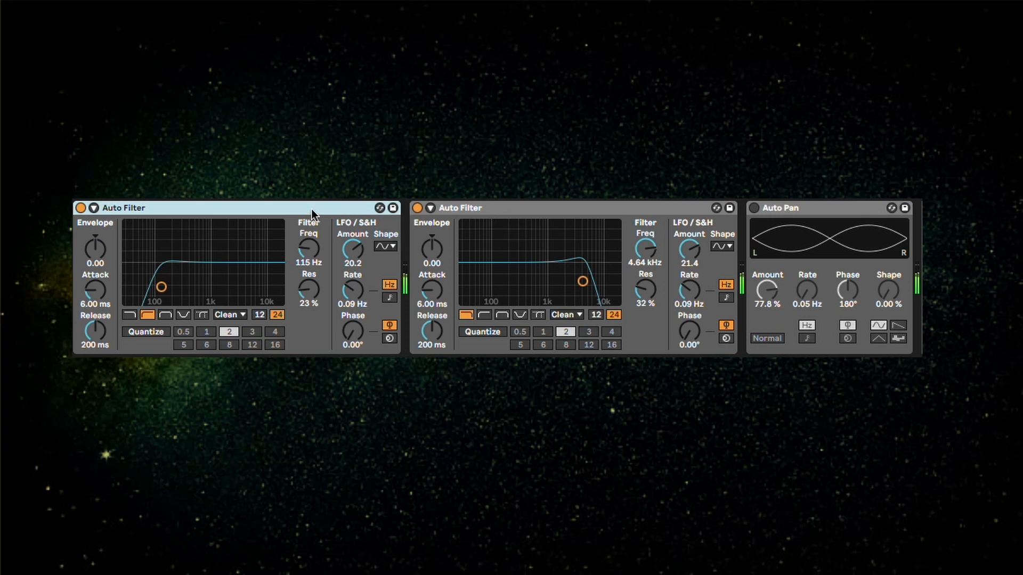
left_click(501, 206, "shift")
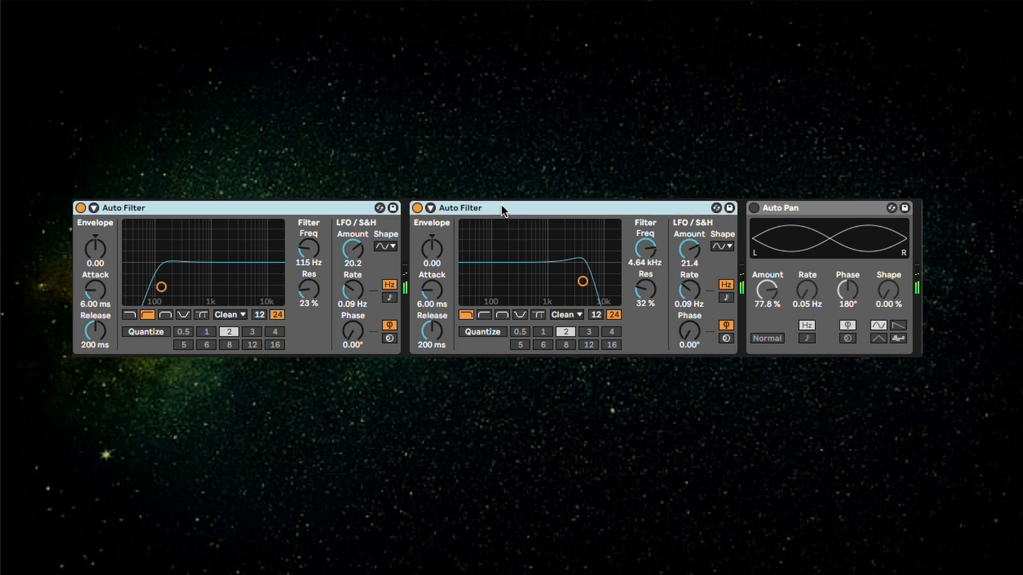
key("0")
Start playback, enable Auto Pan with its Amount at 0%, and raise the Amount to 86.5%.
left_click(791, 205)
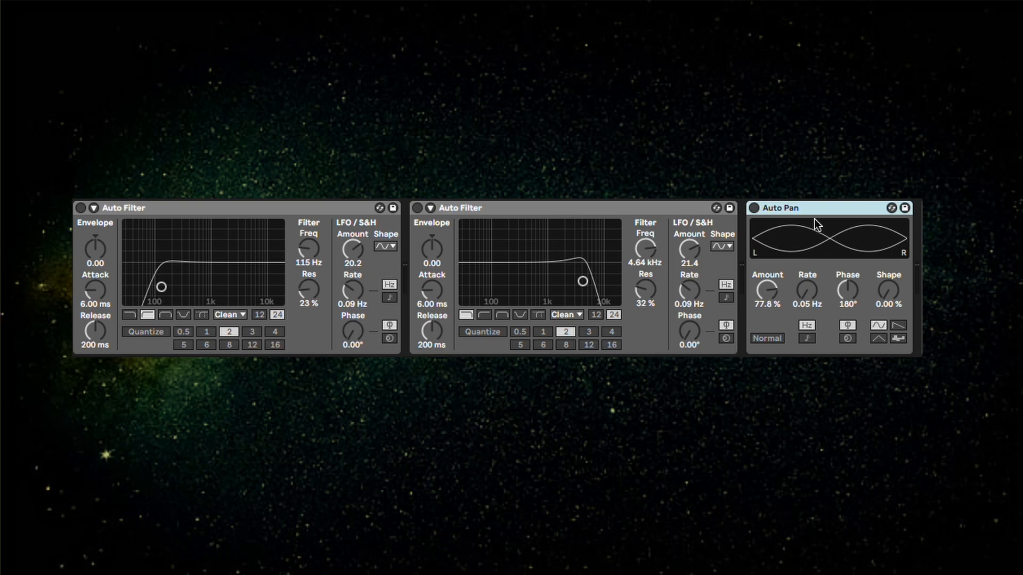
key("space")
left_click_drag(767, 291, 767, 346)
left_click(754, 205)
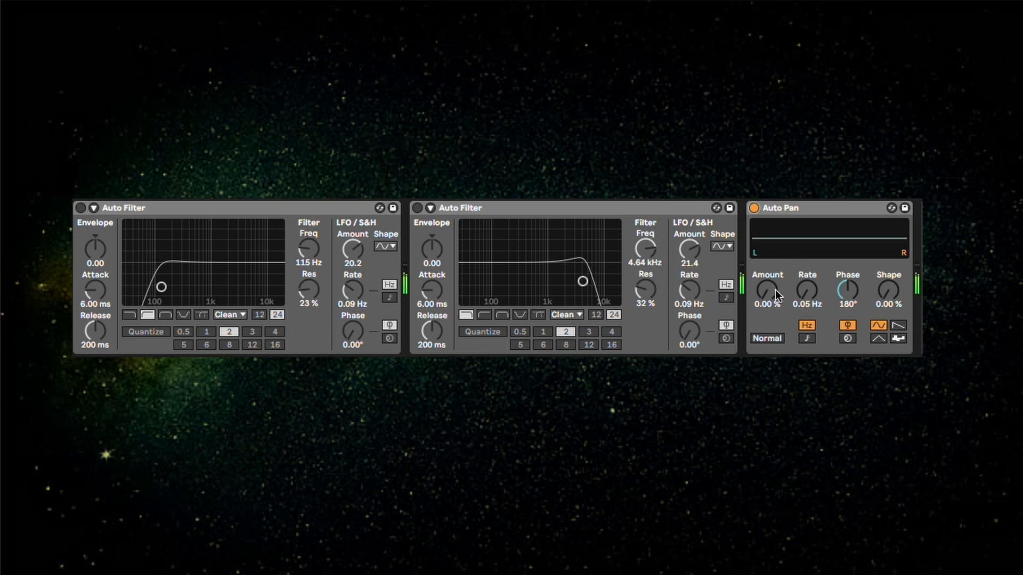
left_click_drag(771, 292, 771, 232)
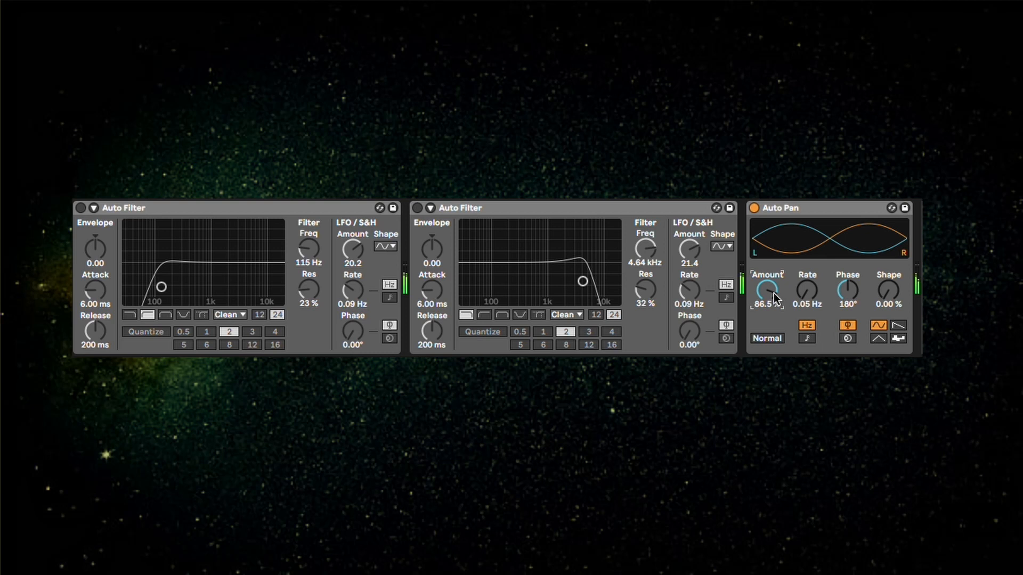
Try an Auto Pan rate of 11.2 Hz, and settle on a Rate of 0.19 Hz with an Amount of 32.5%.
left_click_drag(807, 293, 807, 224)
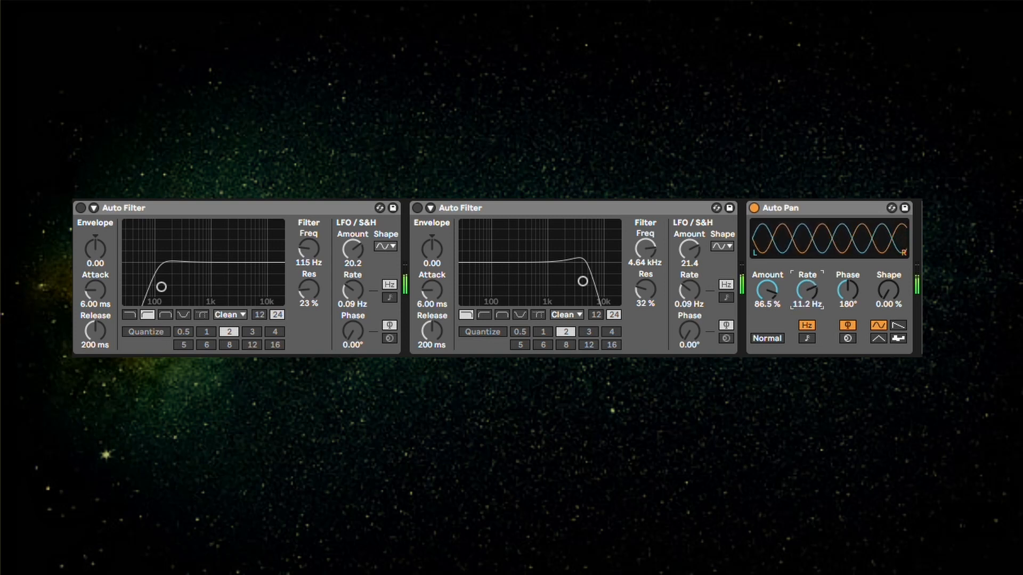
mouse_move(807, 290)
left_mouse_down()
mouse_move(807, 269)
mouse_move(807, 296)
left_mouse_up()
left_click_drag(768, 292, 805, 316)
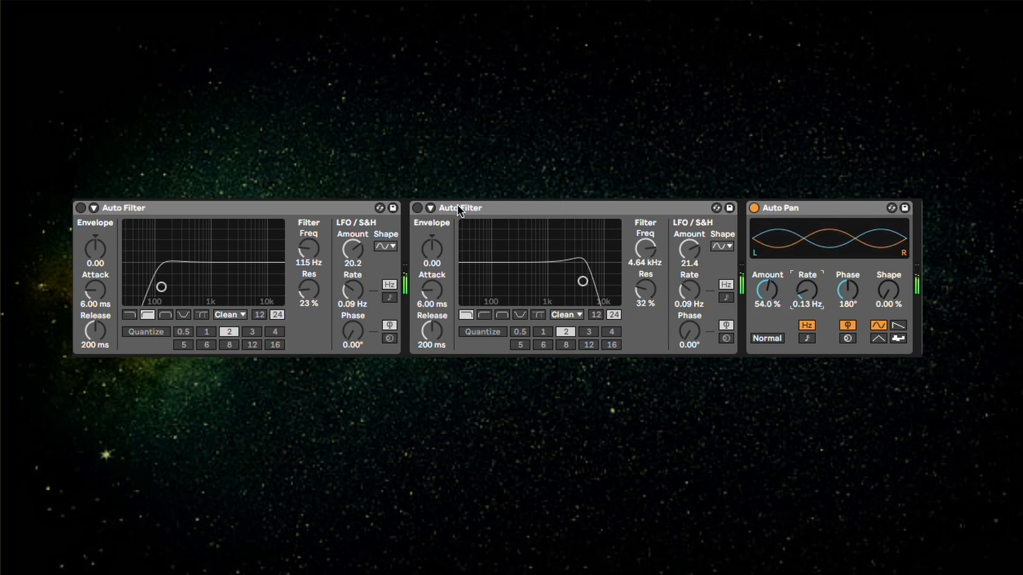
left_click_drag(770, 287, 807, 283)
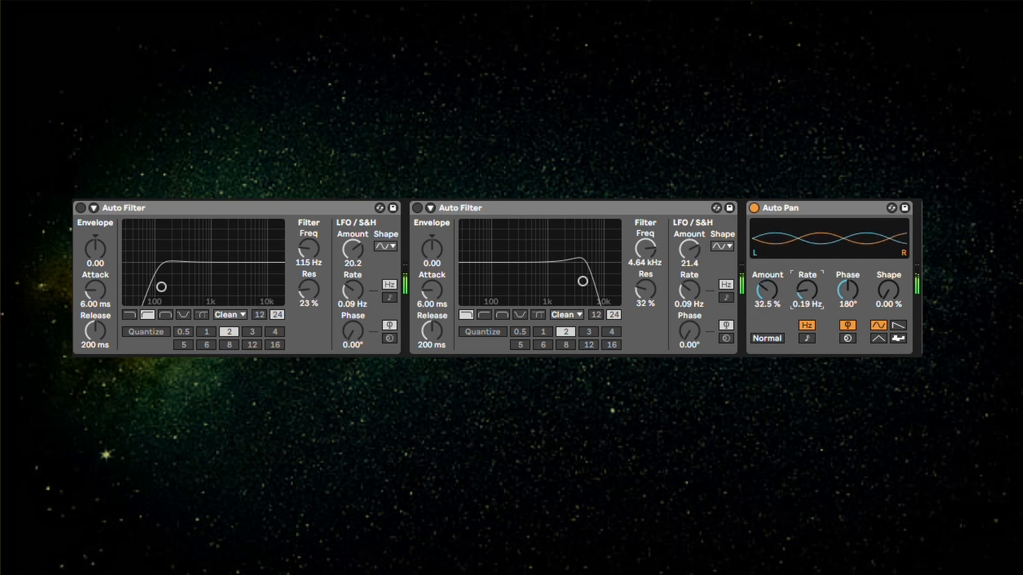
Reactivate both Auto Filters to hear them together with Auto Pan.
left_click(417, 208)
left_click(80, 208)
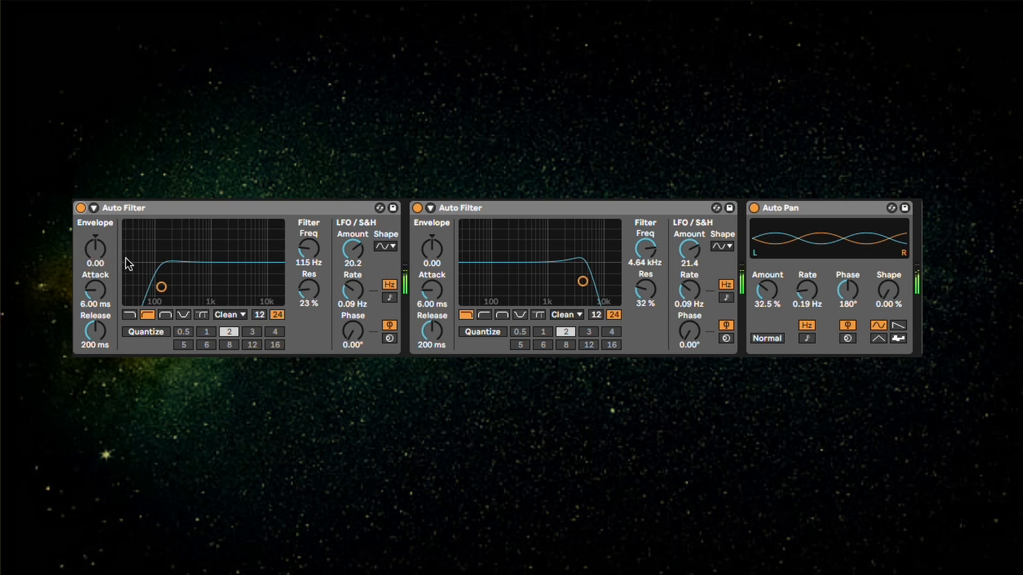
left_click(164, 209)
left_click(680, 212)
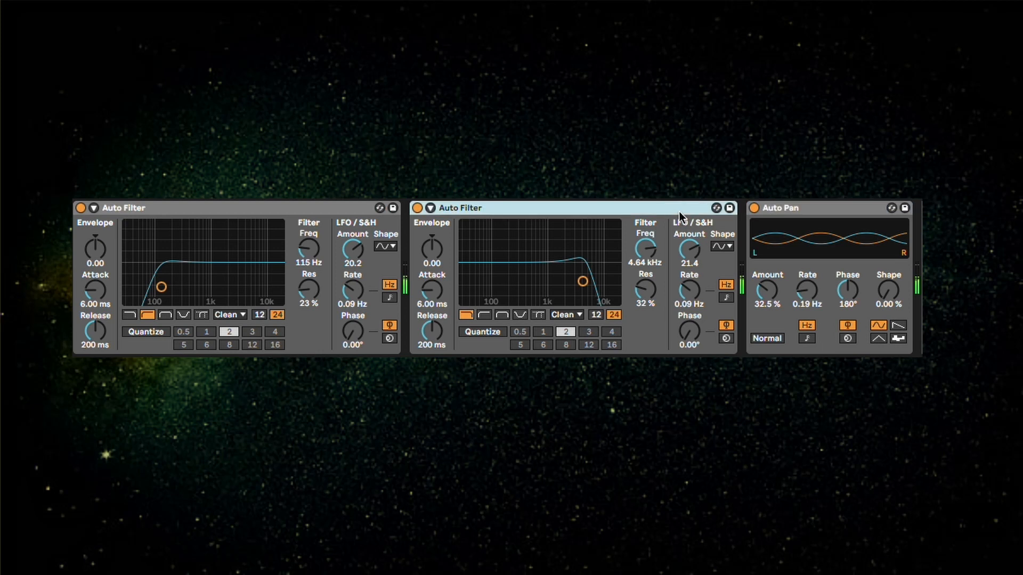